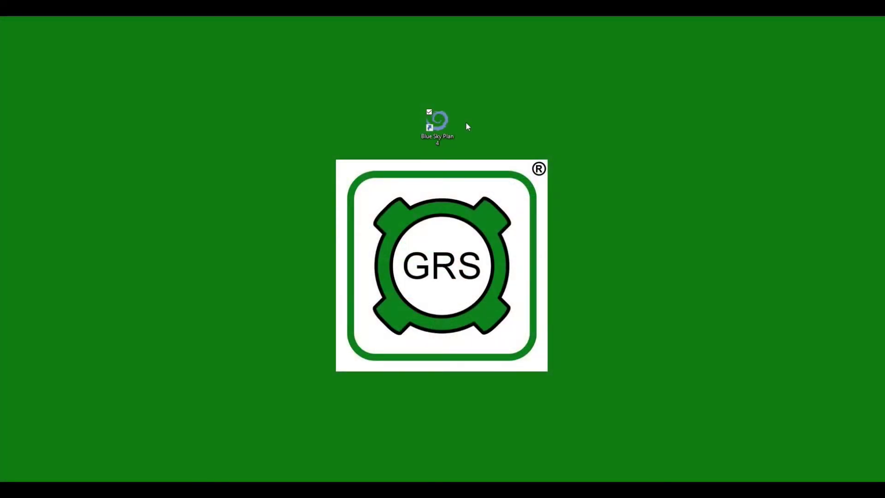
# Start a Surgical Guides project in Blue Sky Plan and import the CT scan from "Patient - CT SCAN DCM FILES" at maximum quality
pyautogui.doubleClick(438, 124)
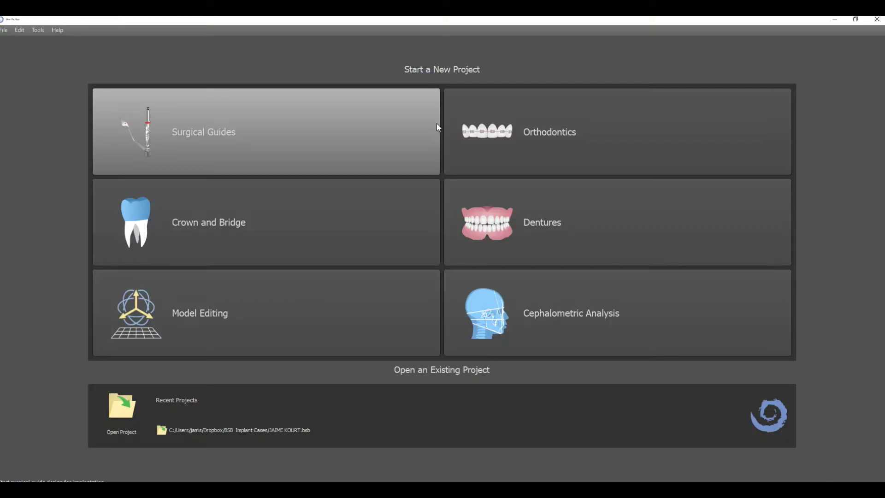
pyautogui.click(371, 126)
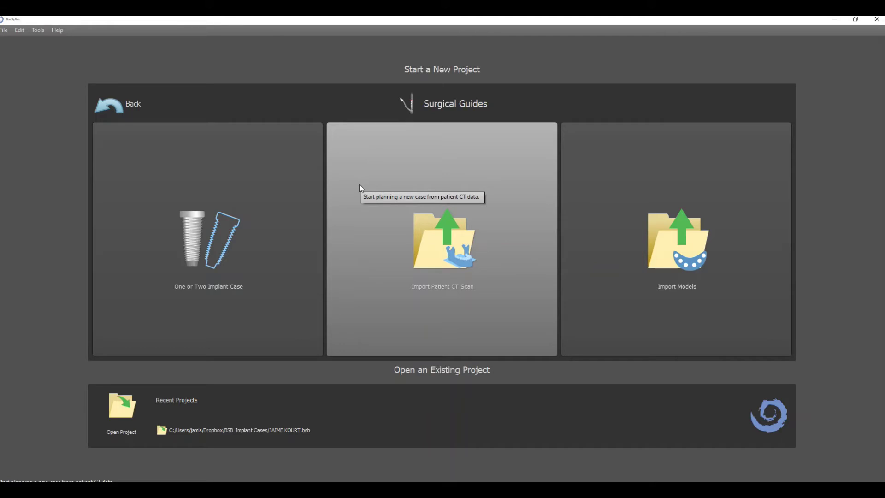
pyautogui.click(360, 188)
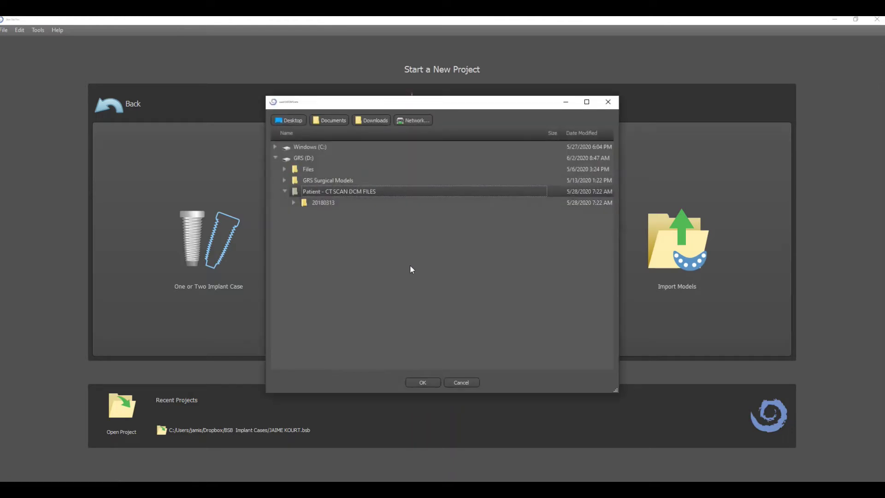
pyautogui.click(424, 382)
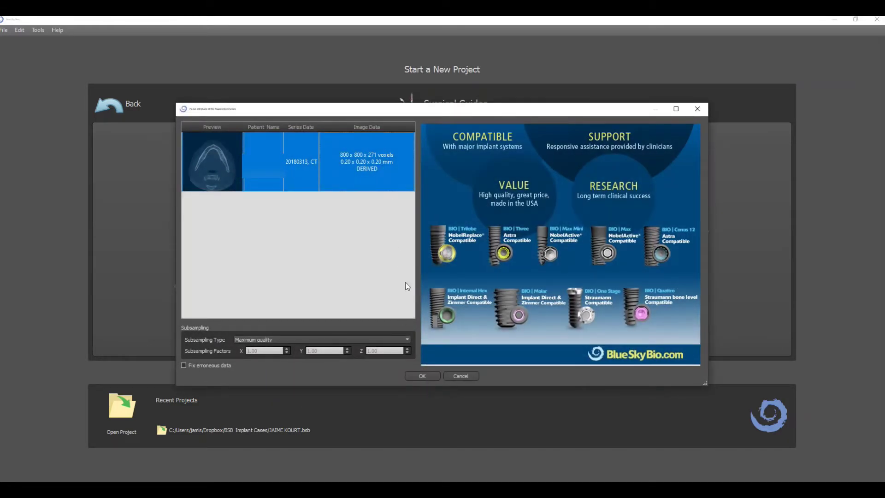
pyautogui.click(416, 377)
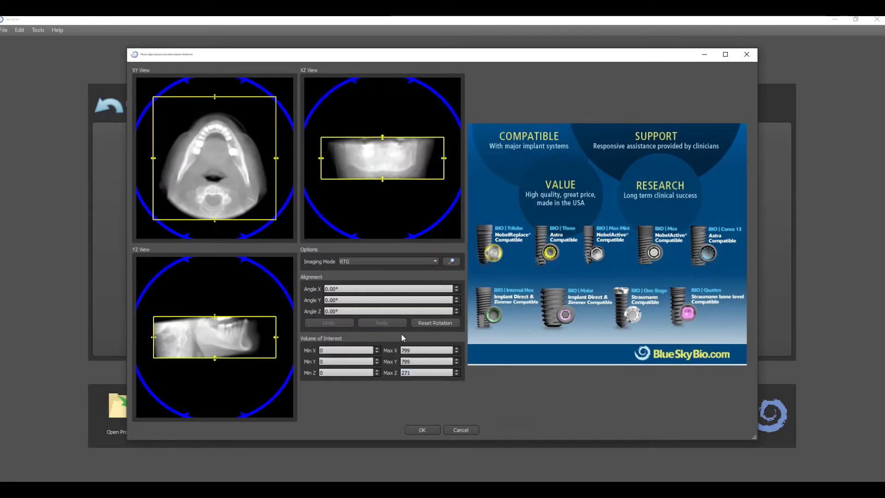
# Rotate the scan in the YZ, XZ and XY views to level and straighten the lower jaw
pyautogui.moveTo(287, 299)
pyautogui.mouseDown()
pyautogui.moveTo(292, 314)
pyautogui.moveTo(293, 306)
pyautogui.mouseUp()
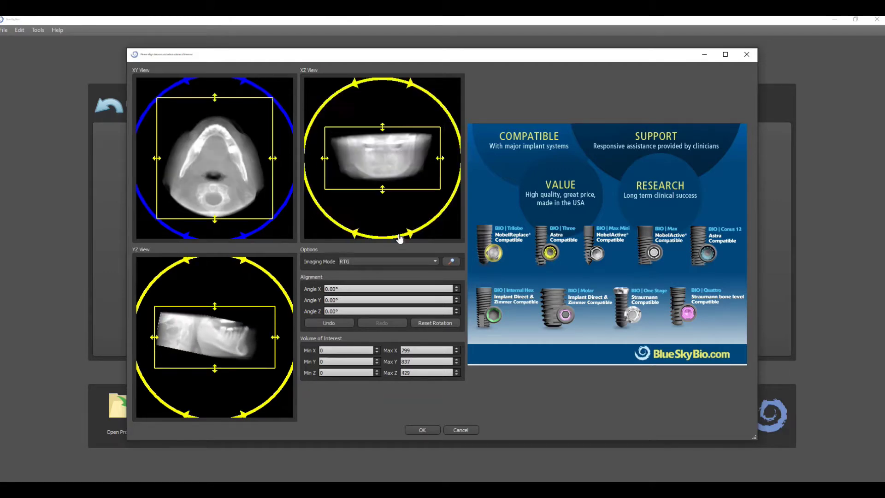
pyautogui.moveTo(427, 228); pyautogui.dragTo(422, 231)
pyautogui.moveTo(285, 199); pyautogui.dragTo(285, 200)
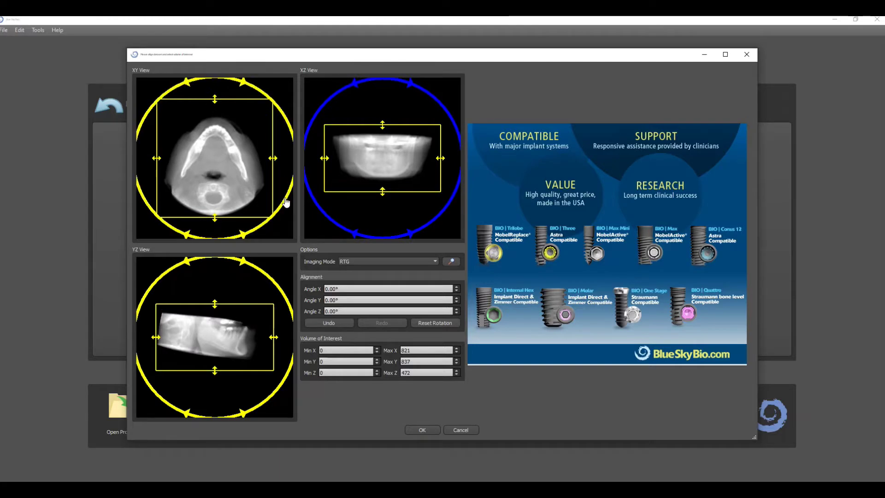
# Crop the volume of interest to the dental arch, about X 211–603, Y 155–433 and Z 69–320, and load the scan
pyautogui.moveTo(217, 306); pyautogui.dragTo(215, 326)
pyautogui.moveTo(273, 338); pyautogui.dragTo(251, 339)
pyautogui.moveTo(215, 370); pyautogui.dragTo(215, 360)
pyautogui.moveTo(158, 341); pyautogui.dragTo(214, 338)
pyautogui.moveTo(162, 162); pyautogui.dragTo(187, 161)
pyautogui.moveTo(273, 159); pyautogui.dragTo(242, 161)
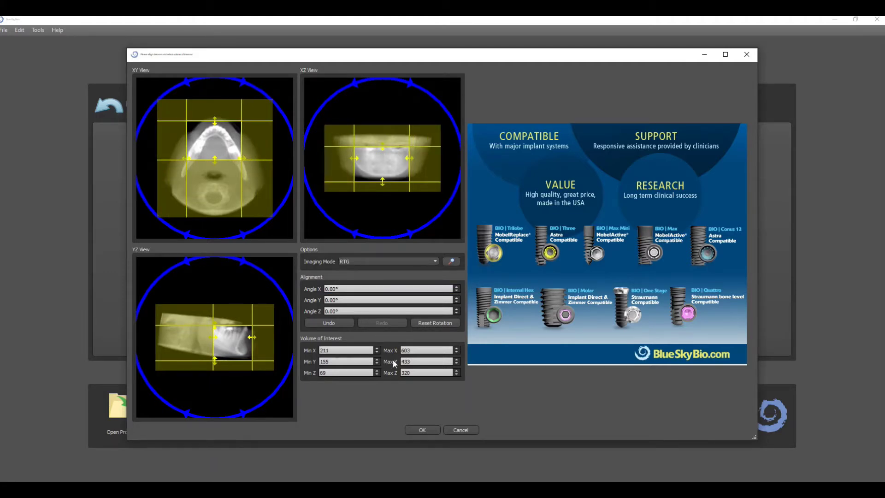
pyautogui.click(424, 430)
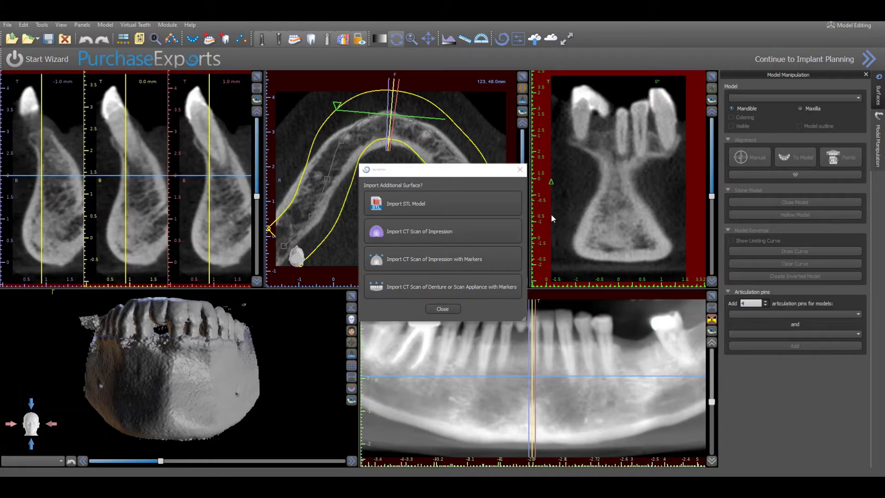
# Import the additional surface "Patient - STL FILES.stl" as an STL model and assign it to the mandible
pyautogui.click(507, 203)
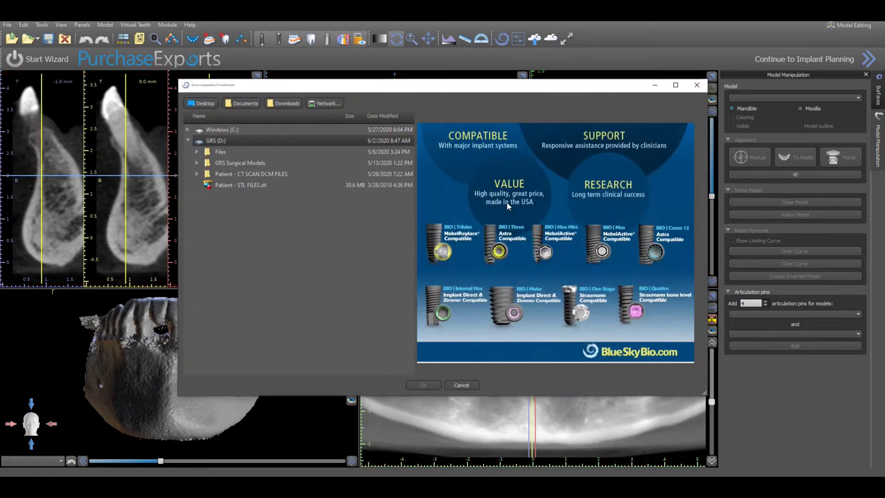
pyautogui.click(339, 184)
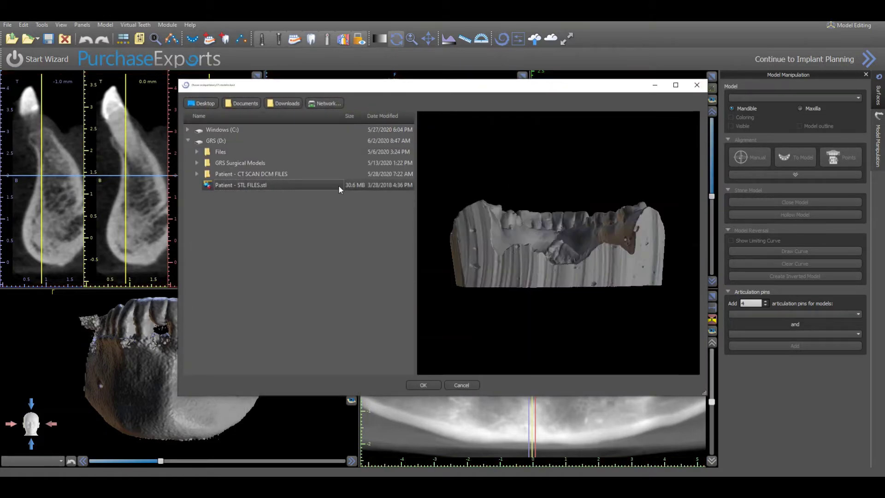
pyautogui.click(417, 383)
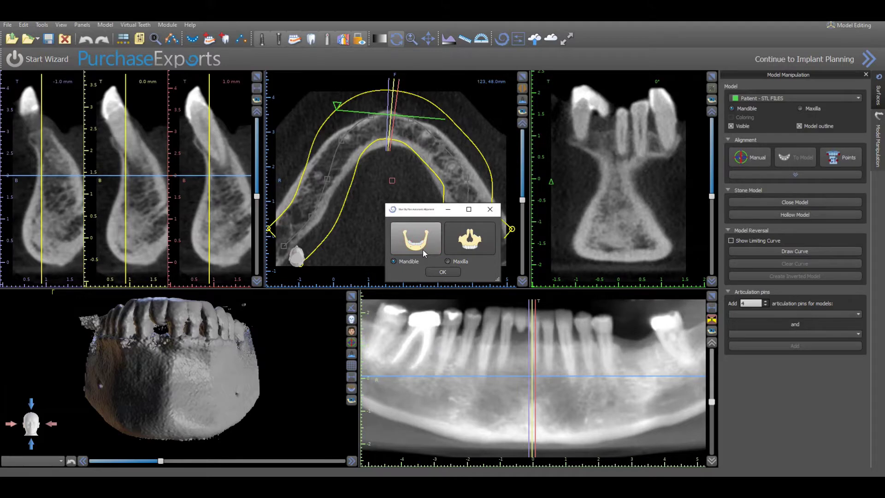
pyautogui.click(441, 272)
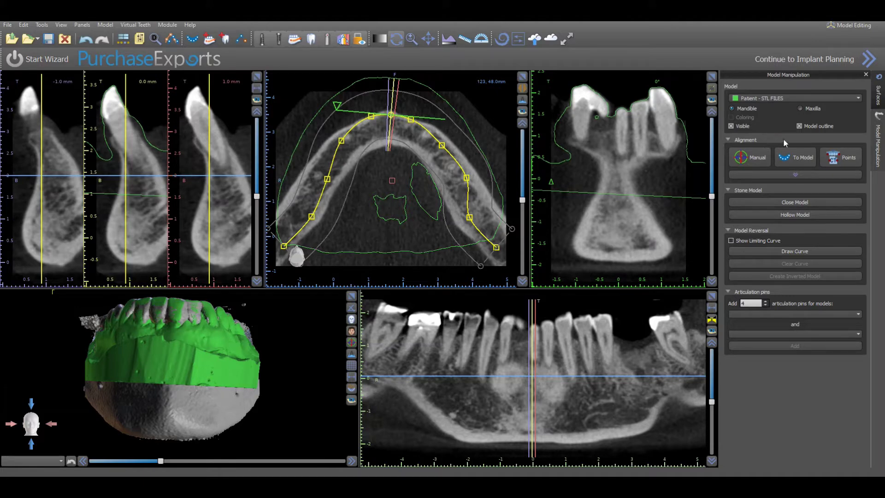
# Show the additional alignment options and examine the STL model's fit to the scanned jaw in cross-sections and an enlarged 3D view
pyautogui.click(838, 176)
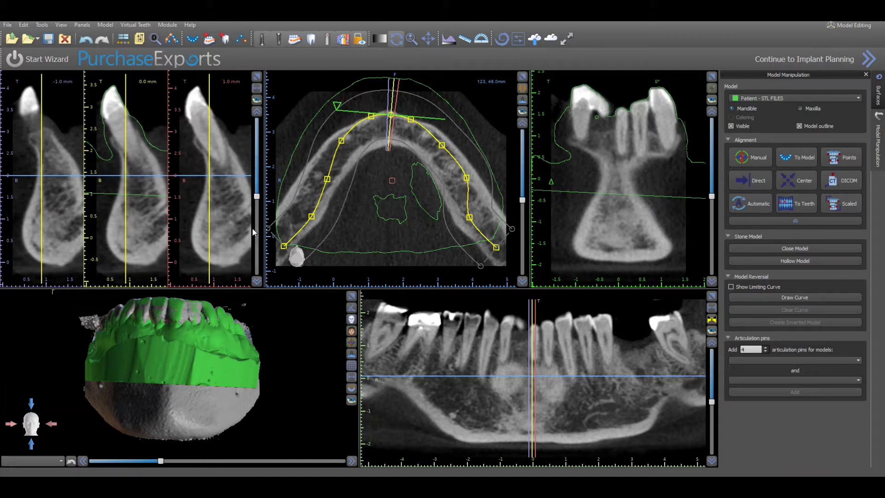
pyautogui.moveTo(256, 199); pyautogui.dragTo(256, 242)
pyautogui.click(349, 299)
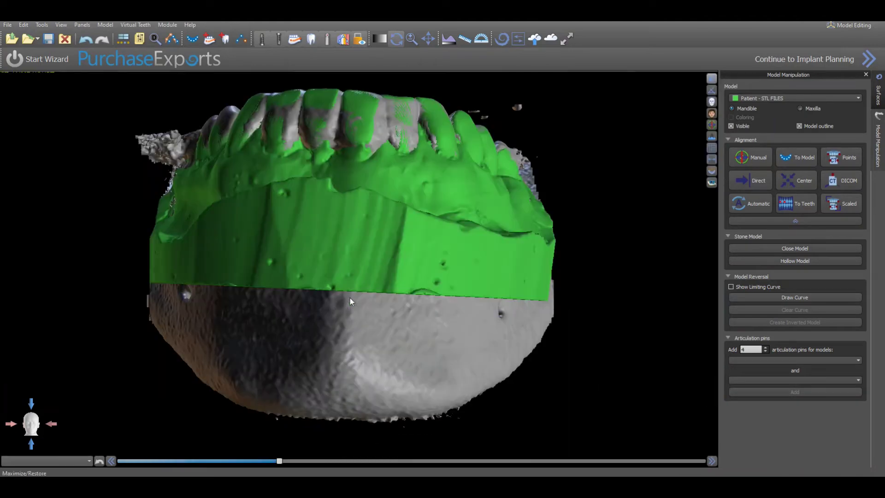
pyautogui.moveTo(462, 254); pyautogui.dragTo(530, 300)
pyautogui.moveTo(218, 316); pyautogui.dragTo(125, 291)
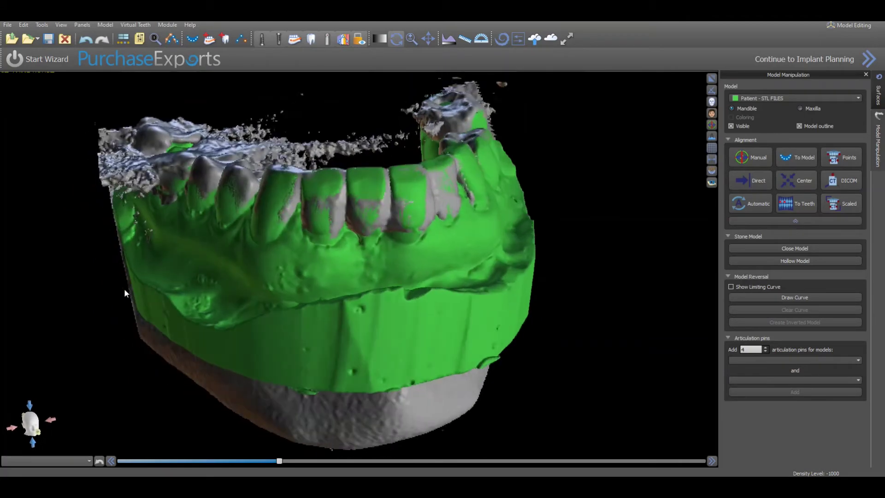
pyautogui.moveTo(426, 340); pyautogui.dragTo(364, 295)
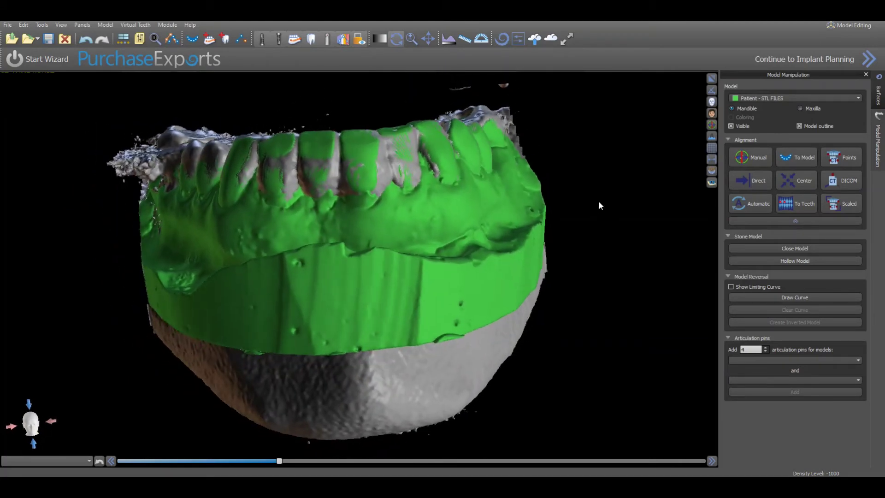
pyautogui.click(713, 79)
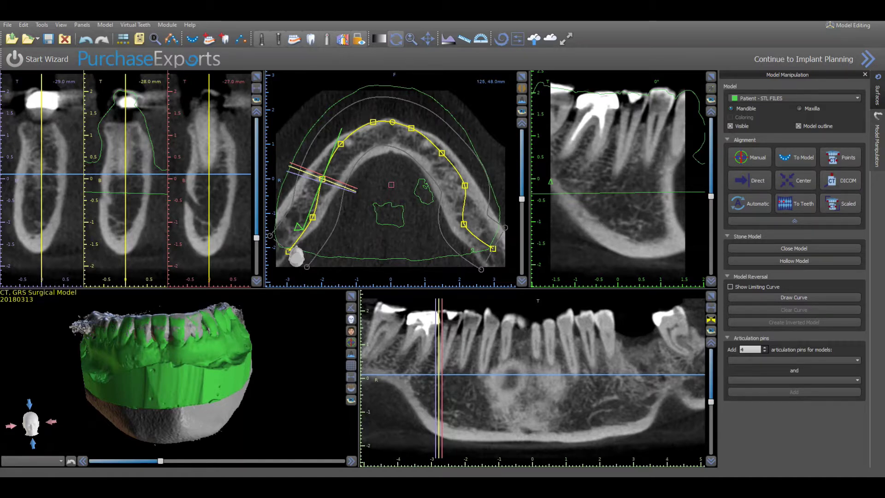
# Switch to the Advanced surgical guide mode and reshape the panoramic curve to follow the centre of the mandibular arch
pyautogui.click(850, 26)
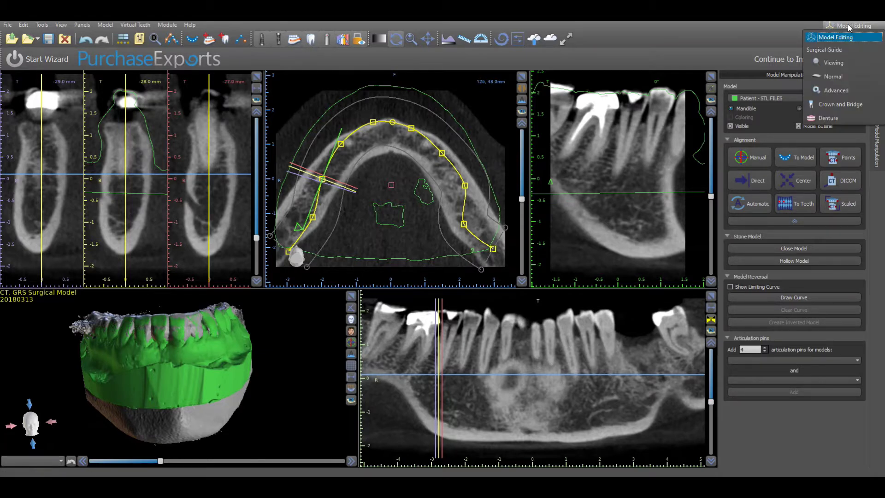
pyautogui.click(837, 90)
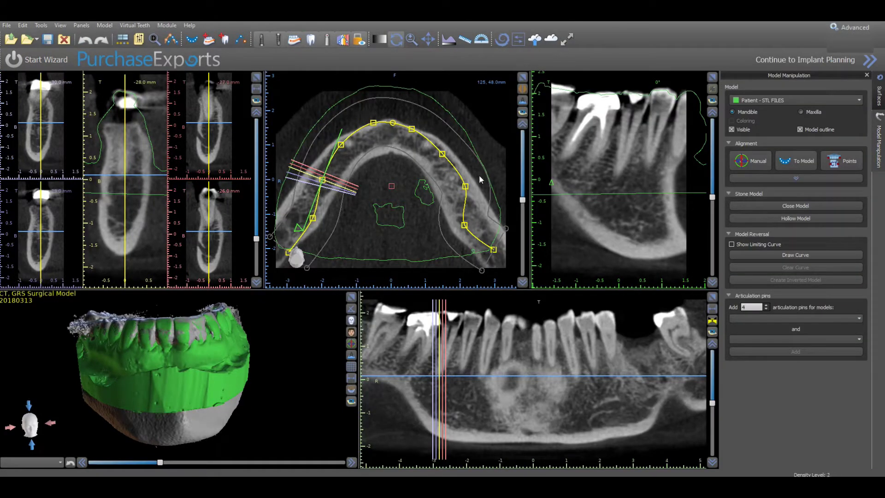
pyautogui.moveTo(471, 223); pyautogui.dragTo(457, 193)
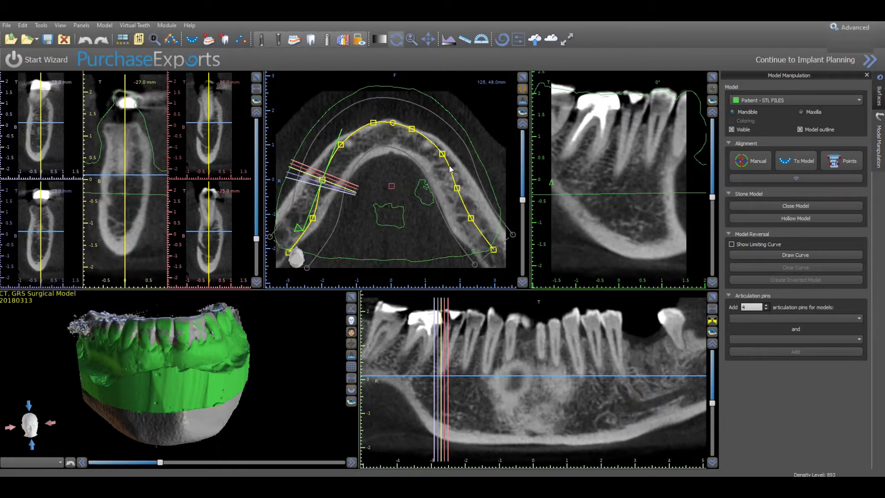
pyautogui.moveTo(442, 157); pyautogui.dragTo(378, 142)
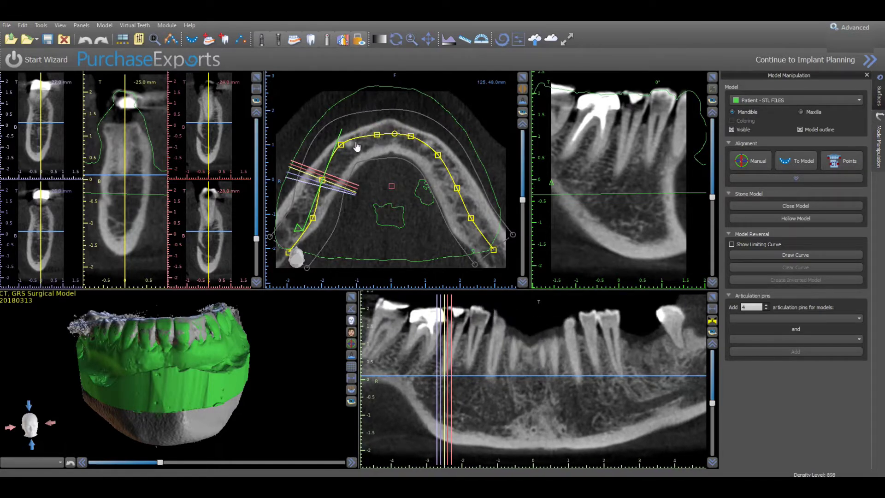
pyautogui.click(459, 213)
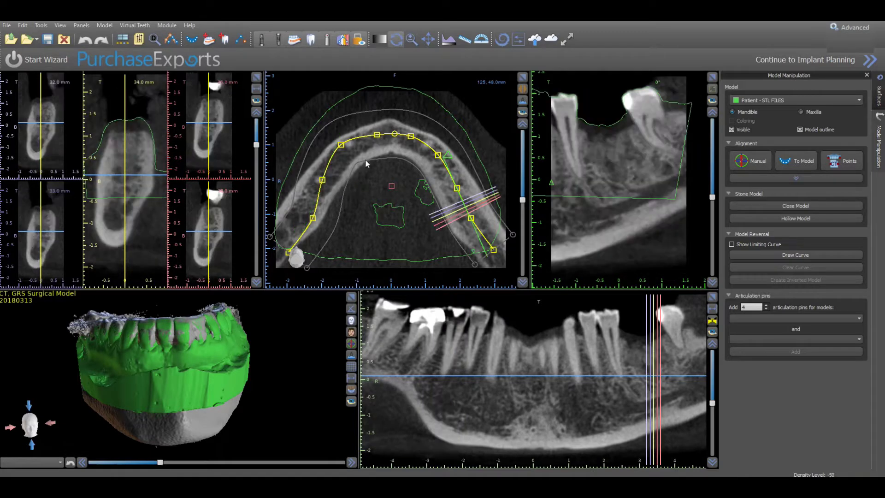
pyautogui.moveTo(343, 148); pyautogui.dragTo(347, 154)
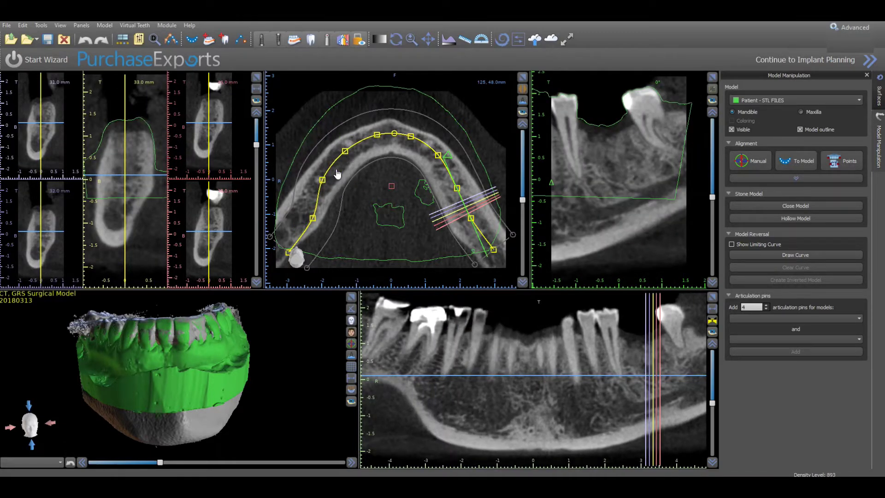
pyautogui.moveTo(313, 219); pyautogui.dragTo(307, 215)
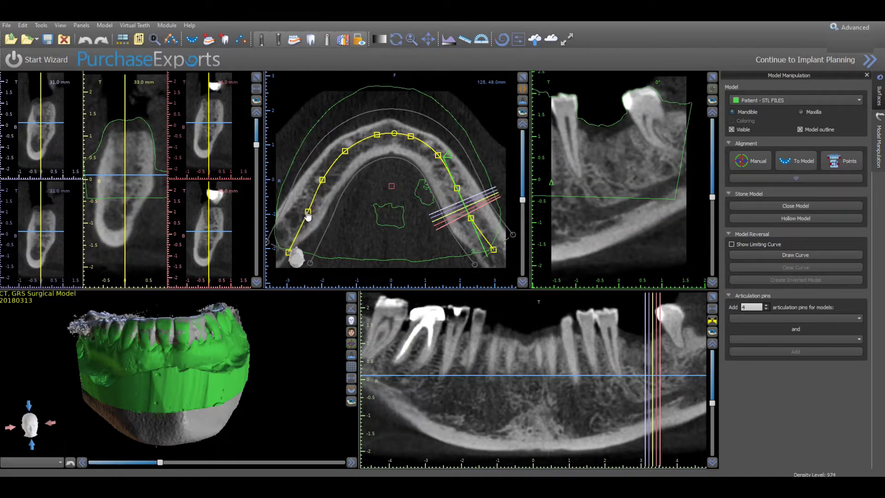
pyautogui.moveTo(289, 253); pyautogui.dragTo(289, 235)
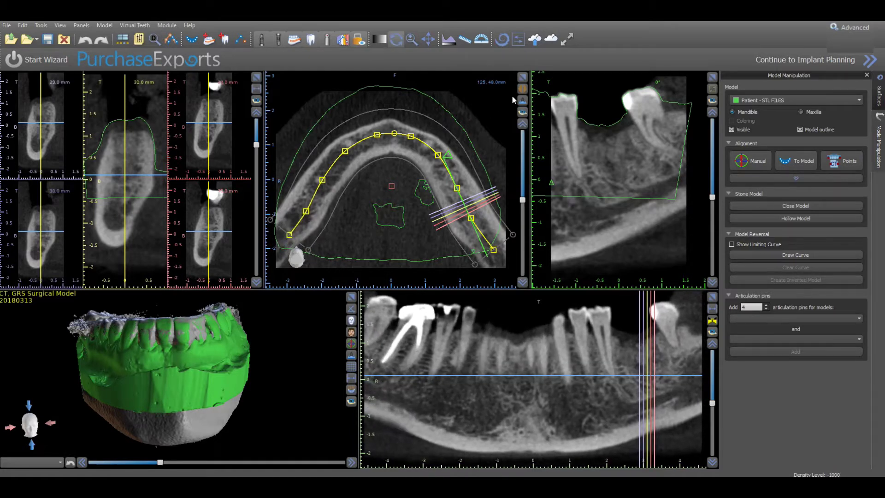
pyautogui.click(523, 91)
pyautogui.click(523, 90)
# Detect the mandibular nerve on the patient's left by marking the mental foramen on the 21 mm cross-section
pyautogui.doubleClick(471, 193)
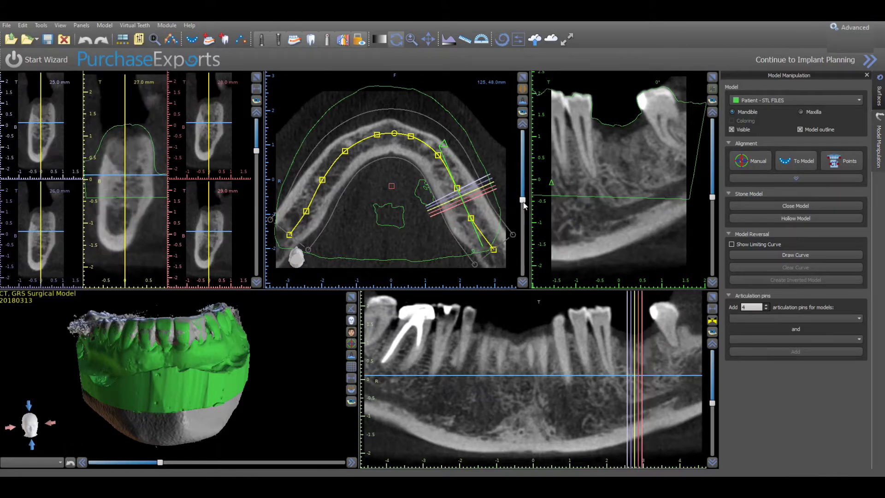
pyautogui.moveTo(524, 203); pyautogui.dragTo(524, 184)
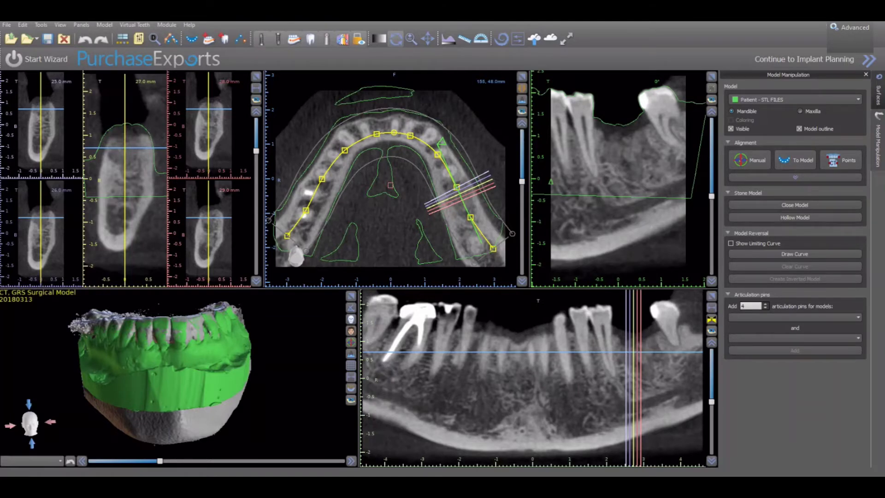
pyautogui.click(208, 39)
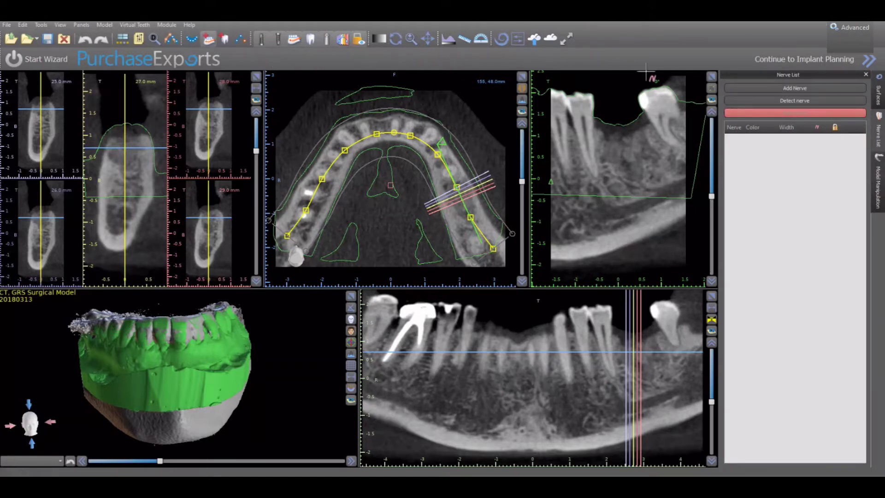
pyautogui.click(771, 100)
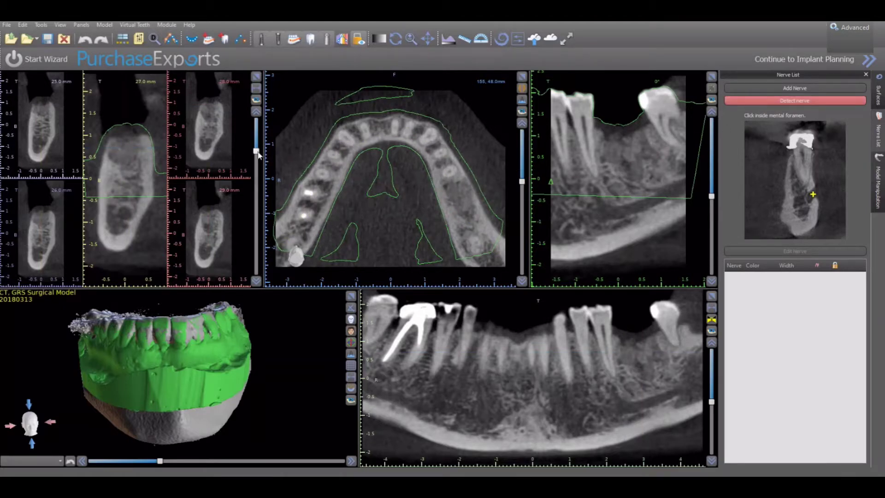
pyautogui.moveTo(257, 154); pyautogui.dragTo(261, 163)
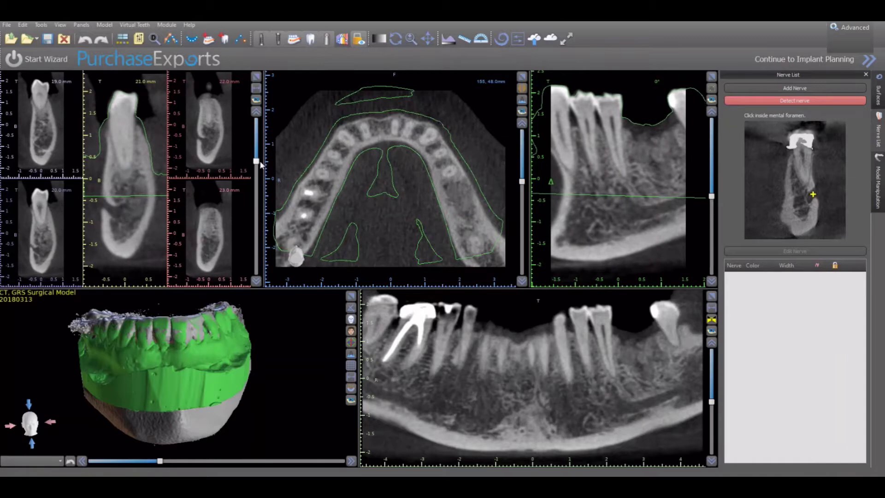
pyautogui.click(106, 205)
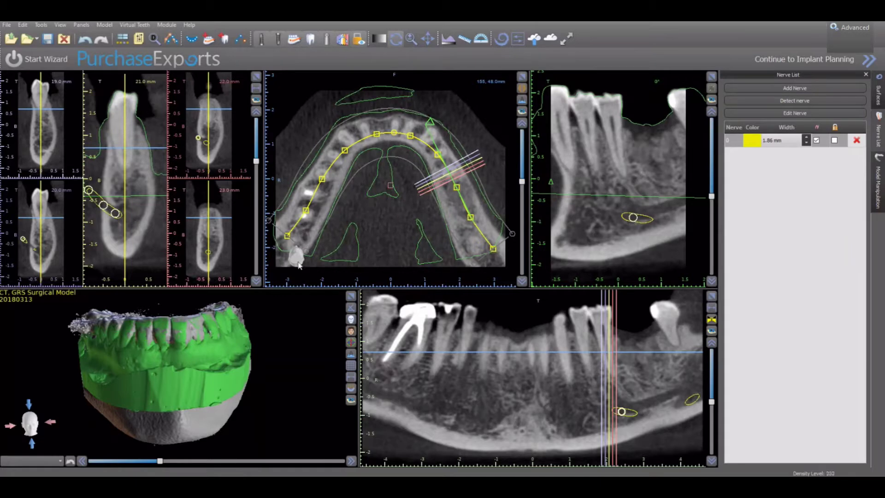
# Display the panoramic view as an X-ray projection and move the nerve's points up to follow the canal
pyautogui.click(636, 340)
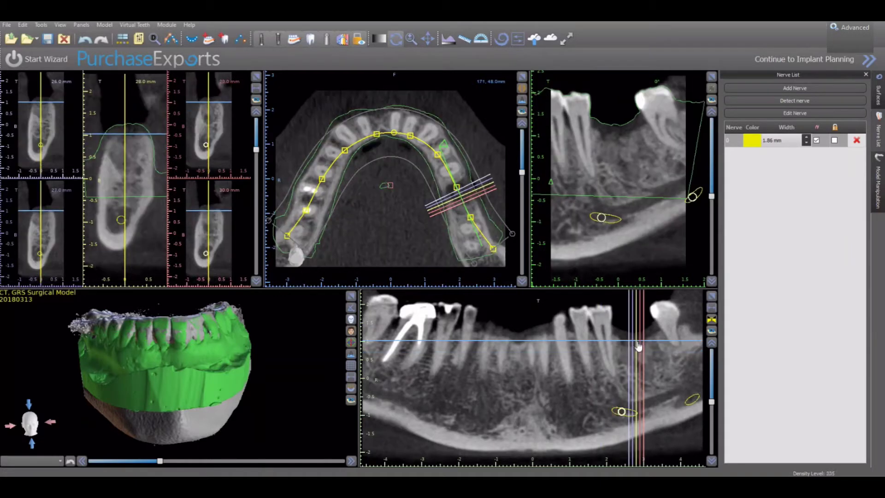
pyautogui.click(710, 323)
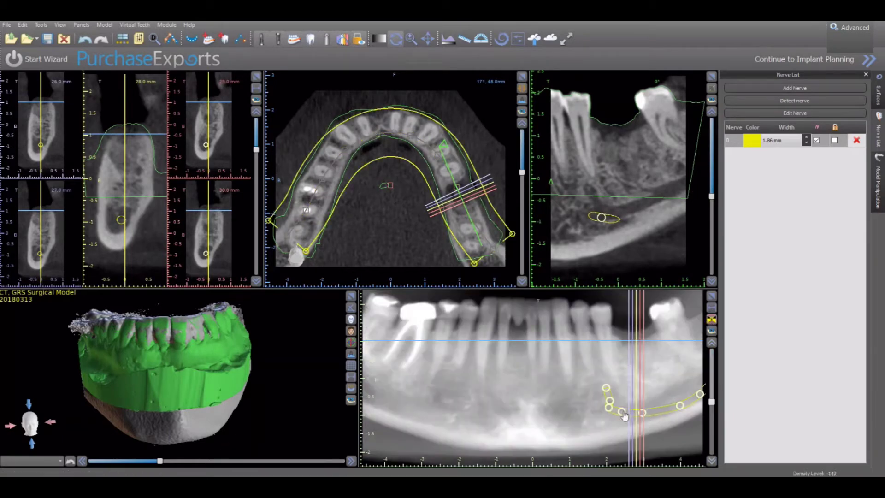
pyautogui.moveTo(623, 412); pyautogui.dragTo(698, 381)
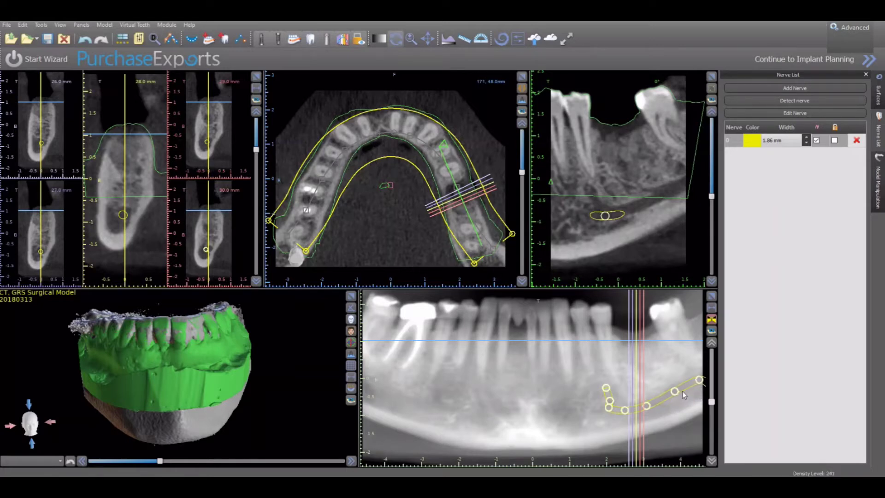
# Delete the detected nerve and trace it manually as a new one, placing points along the canal on successive cross-sections from the 21 mm slice backwards
pyautogui.click(857, 142)
pyautogui.click(795, 88)
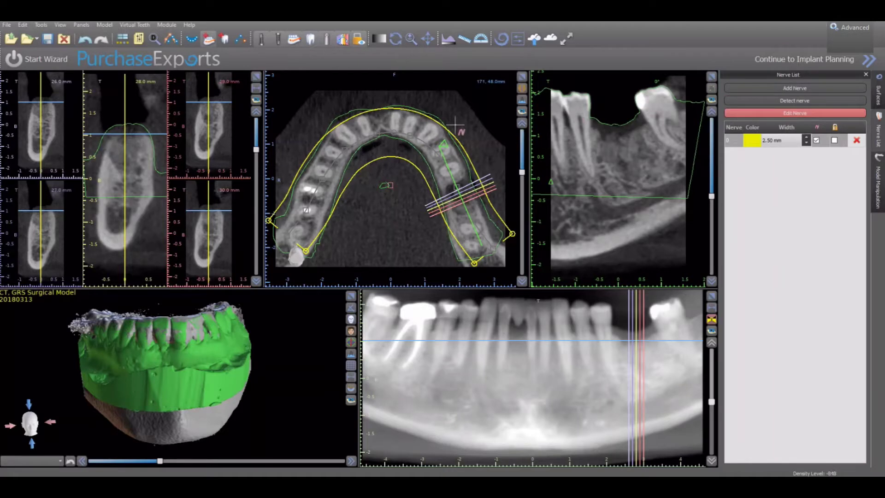
pyautogui.moveTo(256, 150); pyautogui.dragTo(257, 163)
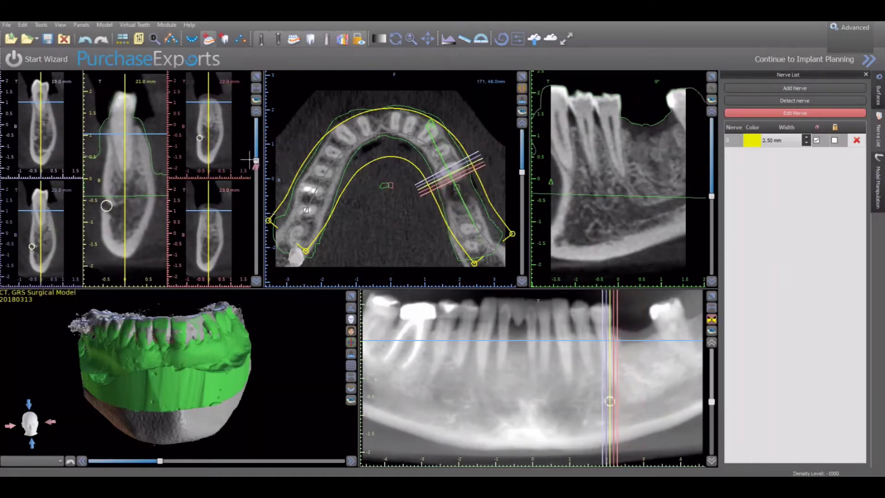
pyautogui.moveTo(256, 160); pyautogui.dragTo(256, 156)
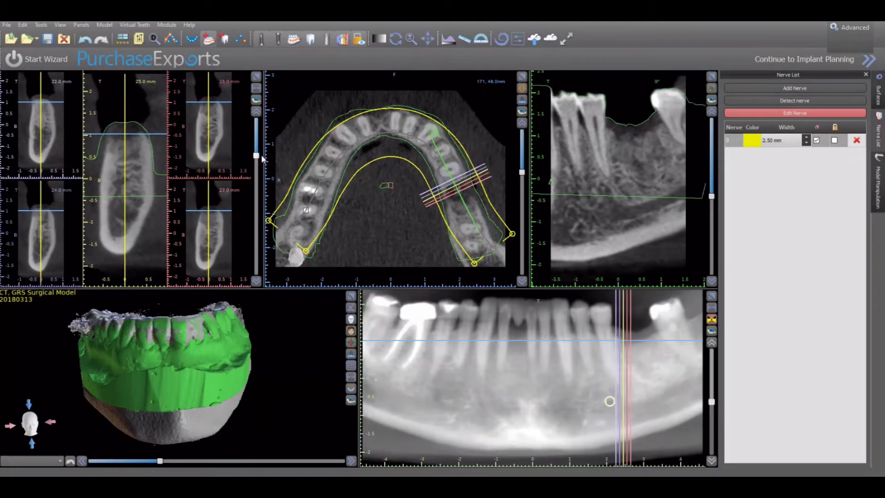
pyautogui.moveTo(257, 159); pyautogui.dragTo(256, 138)
pyautogui.click(128, 208)
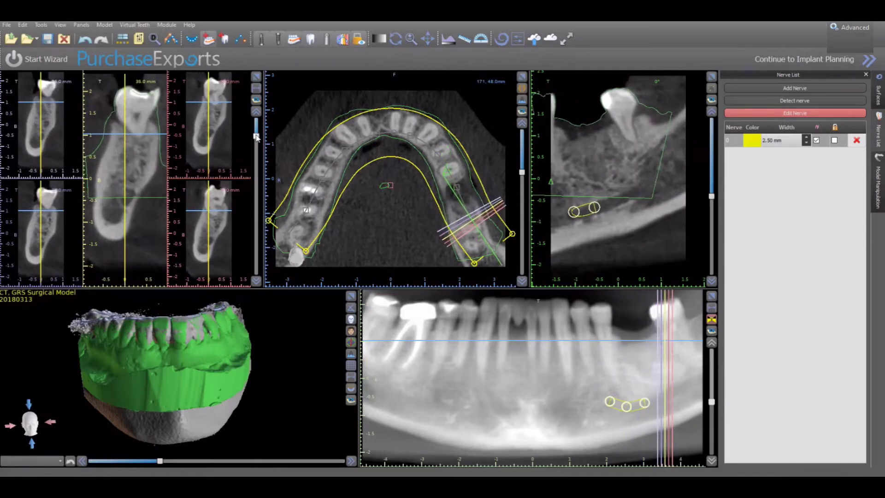
pyautogui.click(127, 192)
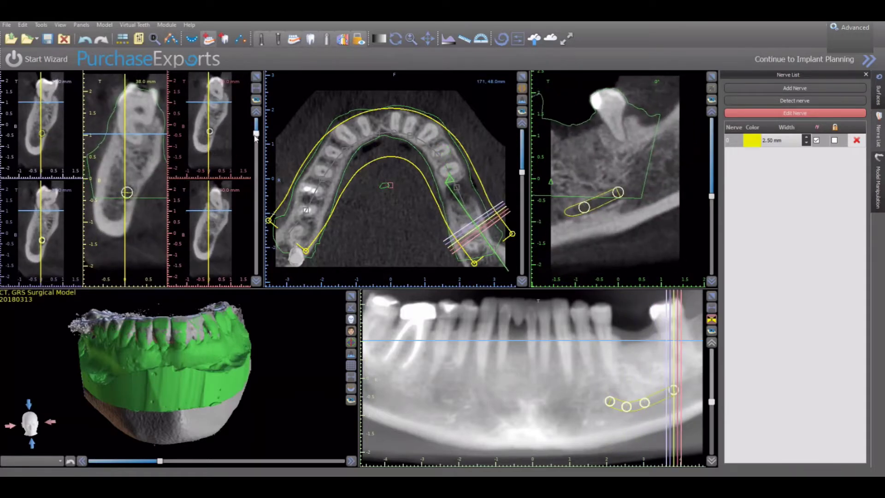
pyautogui.moveTo(256, 137); pyautogui.dragTo(256, 129)
pyautogui.click(136, 181)
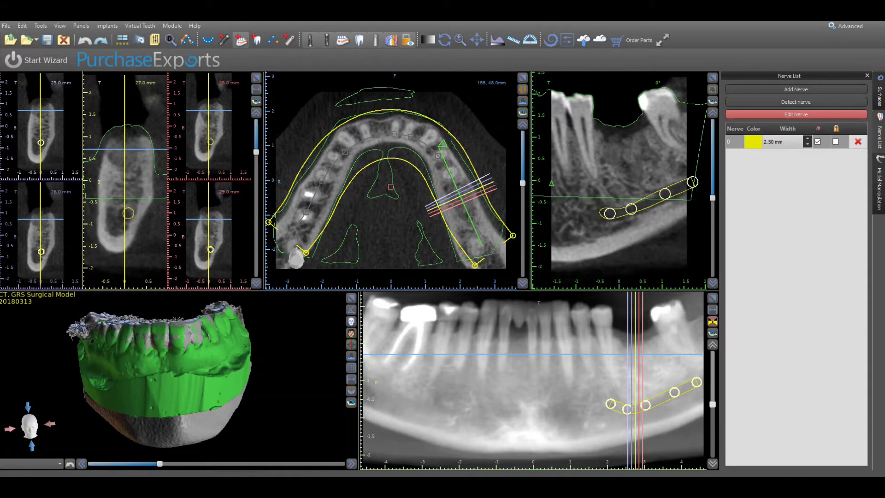
# Hide the patient's STL surface and isolate the main jawbone body of the Original CT surface
pyautogui.click(880, 96)
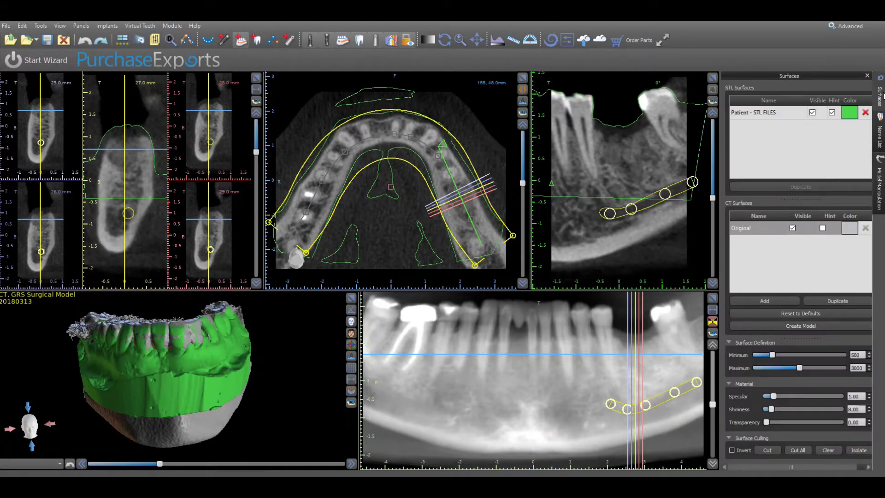
pyautogui.click(812, 112)
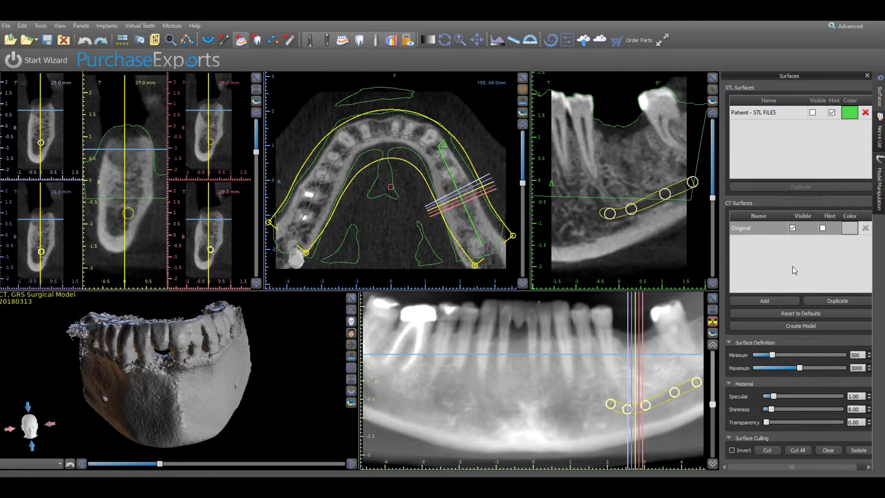
pyautogui.click(759, 230)
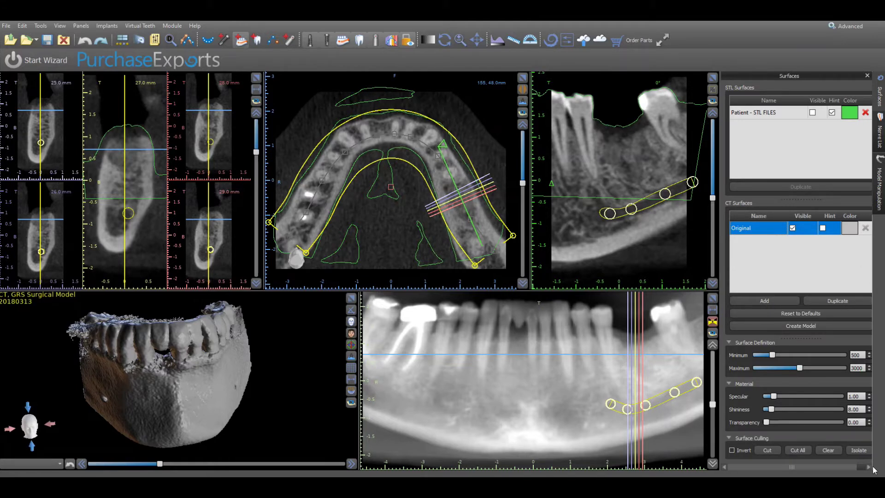
pyautogui.click(860, 451)
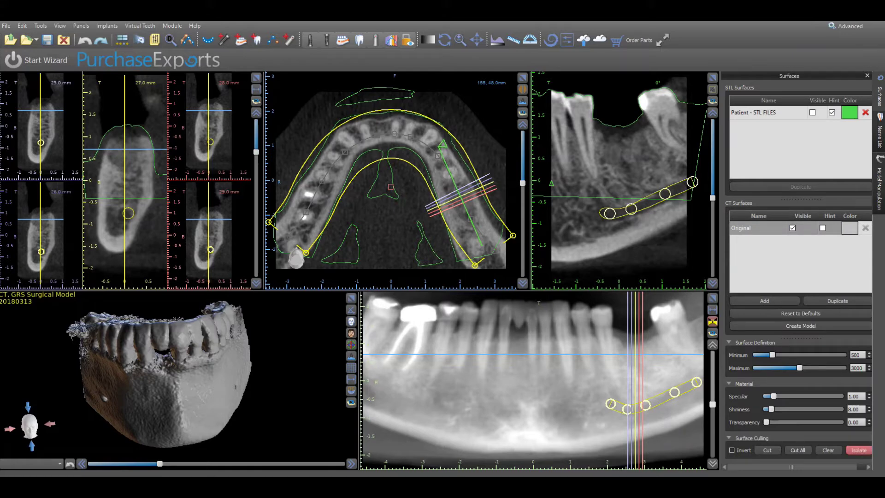
pyautogui.click(129, 390)
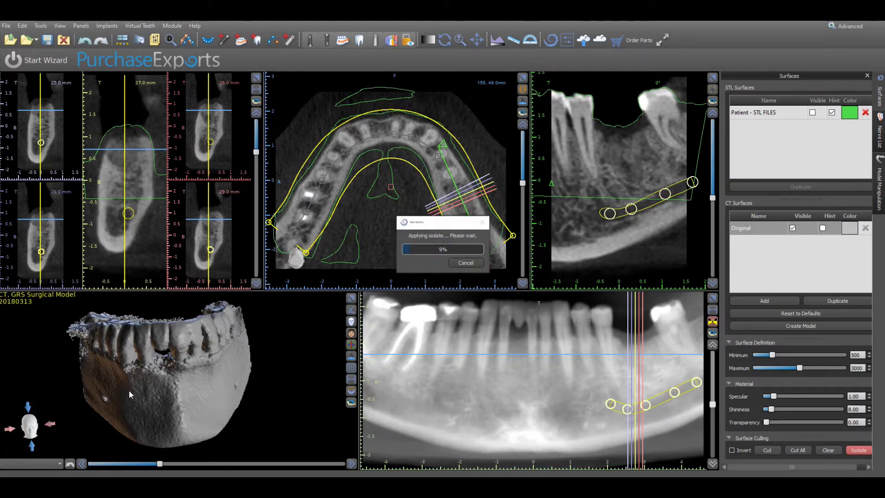
# Cut the scatter artefacts around the back teeth from the enlarged CT surface and show the STL surface again
pyautogui.moveTo(166, 377); pyautogui.dragTo(177, 456)
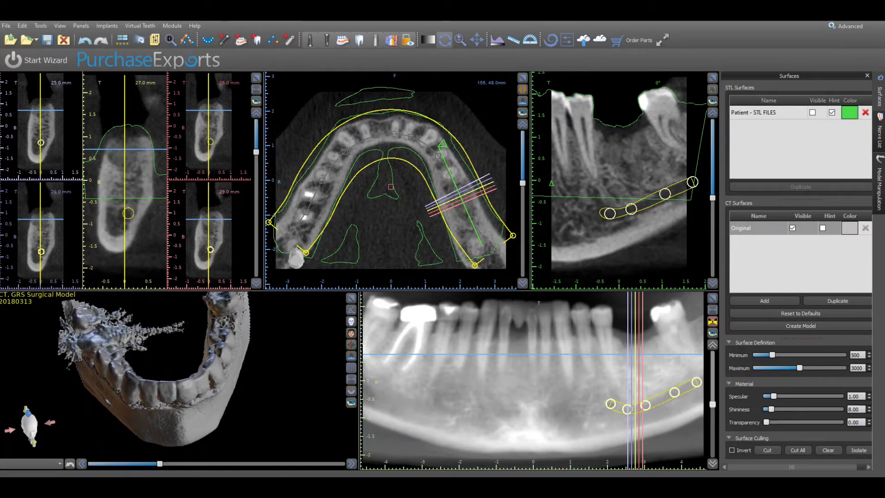
pyautogui.click(769, 450)
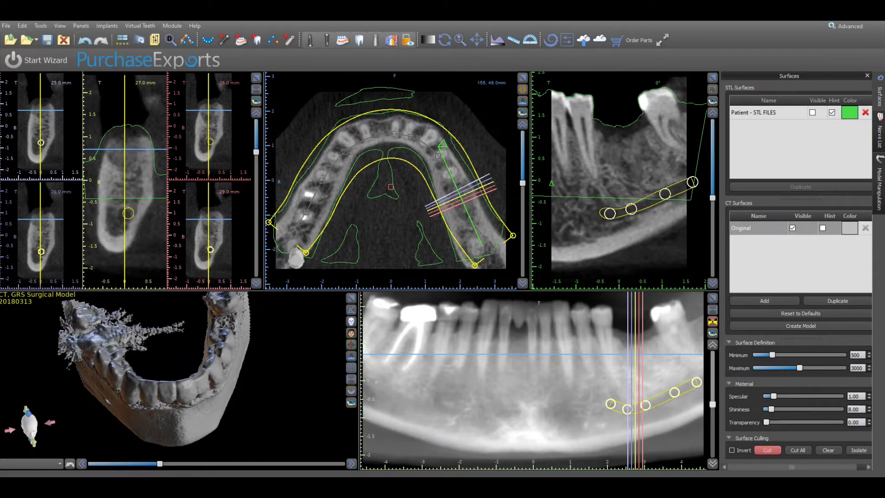
pyautogui.click(352, 300)
pyautogui.click(189, 99)
pyautogui.moveTo(200, 126)
pyautogui.mouseDown()
pyautogui.moveTo(228, 202)
pyautogui.moveTo(336, 224)
pyautogui.moveTo(397, 134)
pyautogui.moveTo(386, 113)
pyautogui.mouseUp()
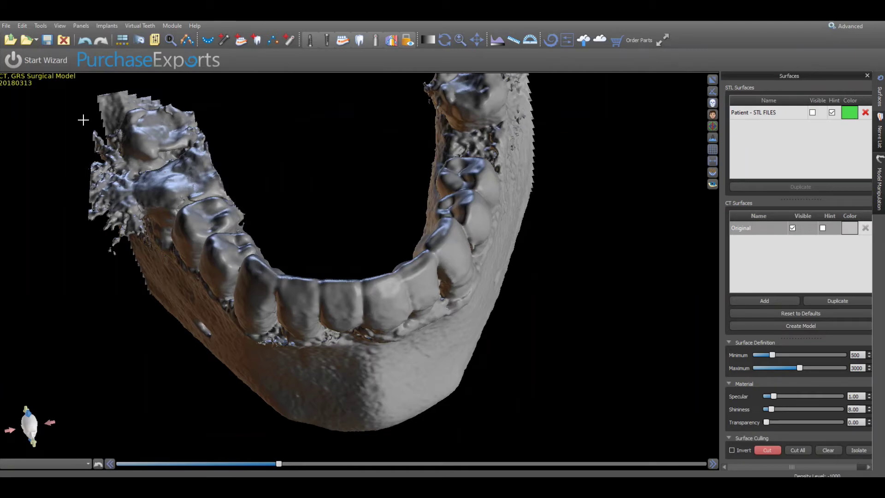
pyautogui.moveTo(86, 121)
pyautogui.mouseDown()
pyautogui.moveTo(134, 201)
pyautogui.moveTo(140, 249)
pyautogui.moveTo(81, 291)
pyautogui.mouseUp()
pyautogui.click(710, 80)
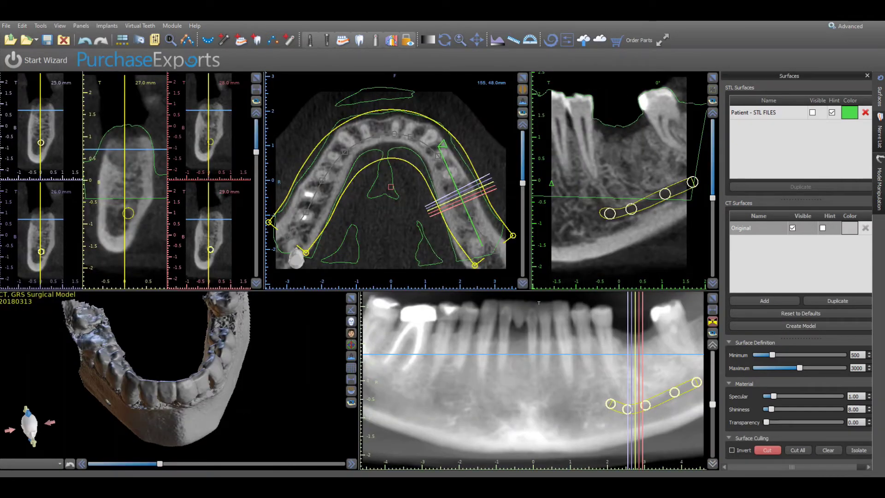
pyautogui.click(767, 450)
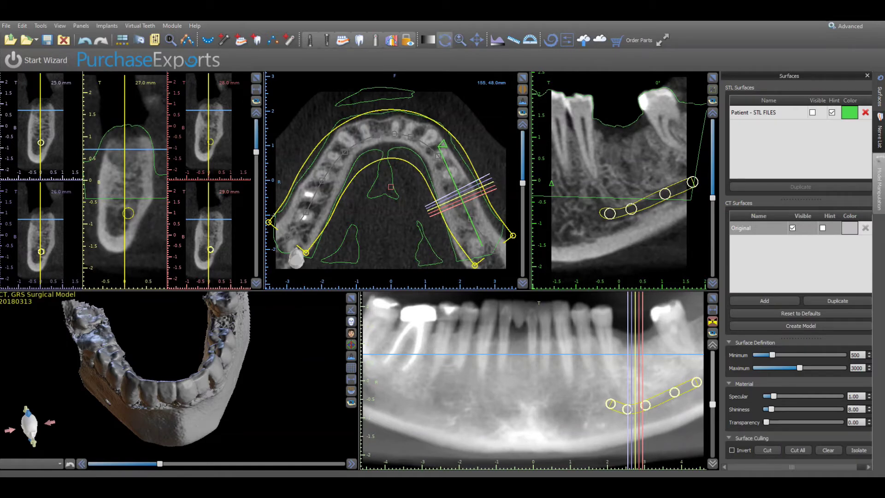
pyautogui.click(813, 112)
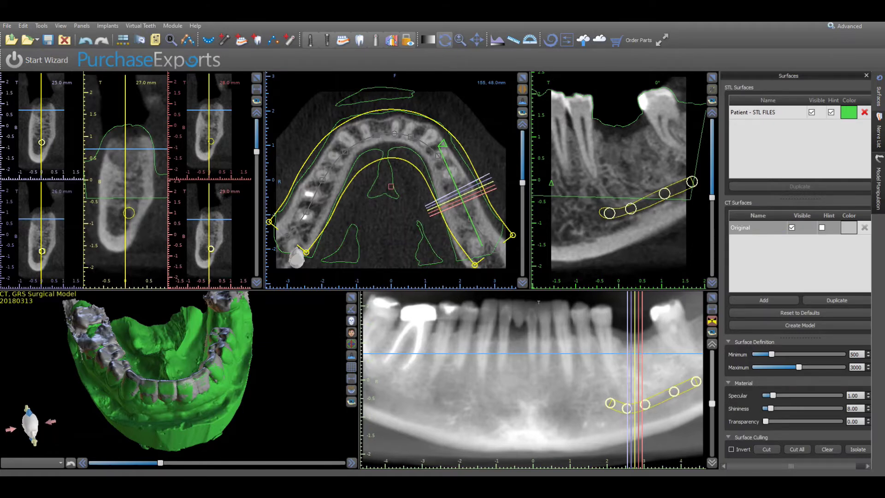
# Measure the local bone density at one point in each of the five cross-sections
pyautogui.click(497, 42)
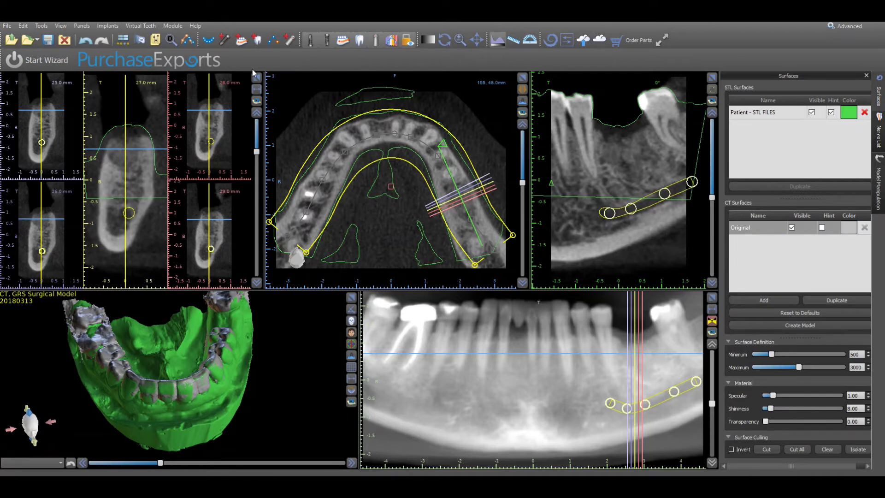
pyautogui.click(216, 106)
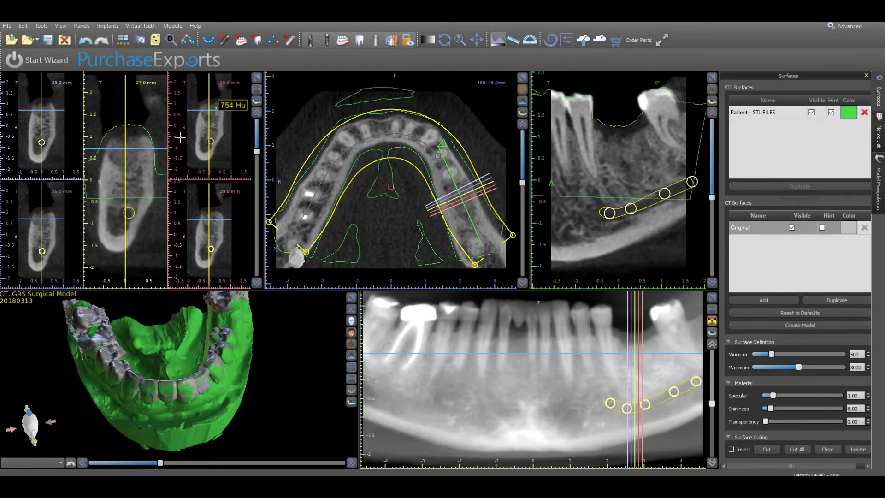
pyautogui.click(118, 166)
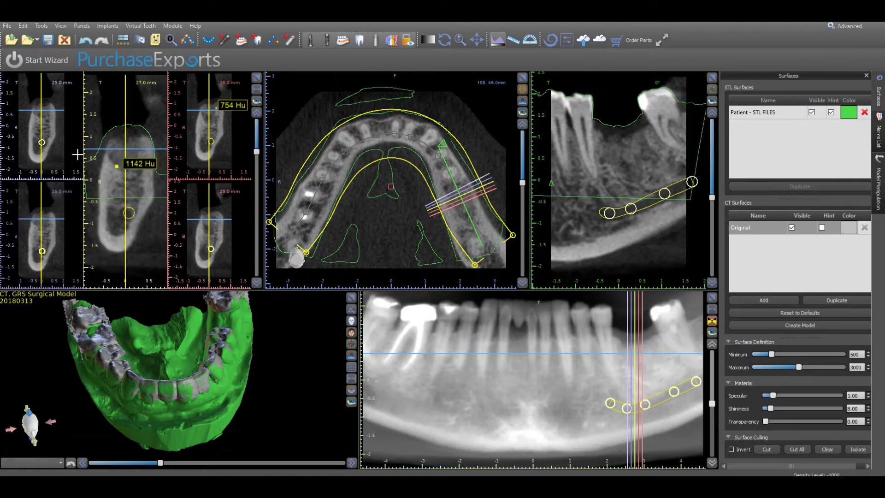
pyautogui.click(46, 123)
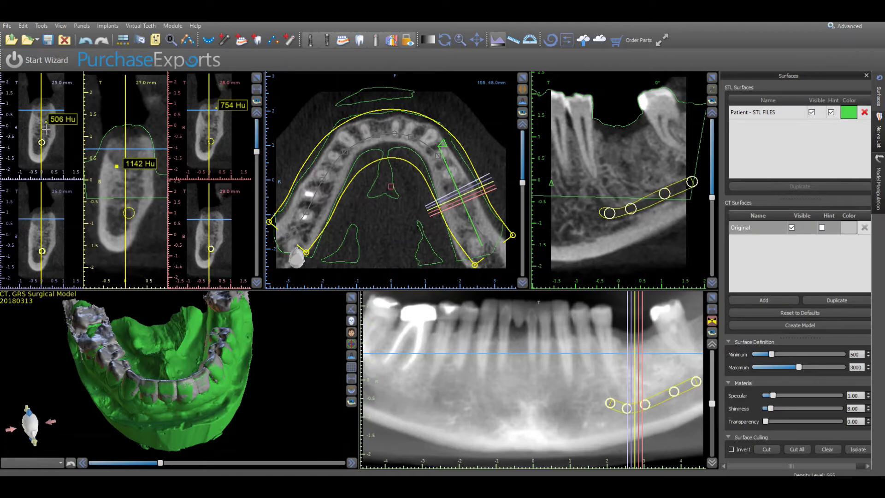
pyautogui.click(36, 228)
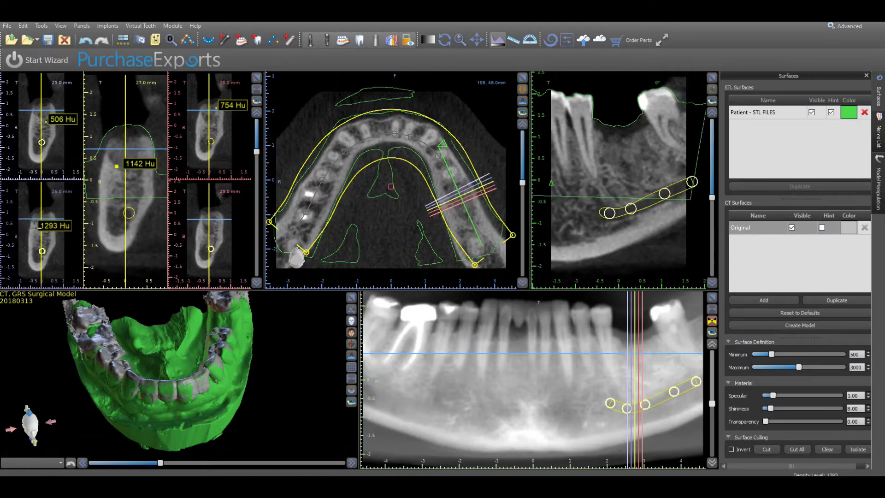
pyautogui.click(213, 237)
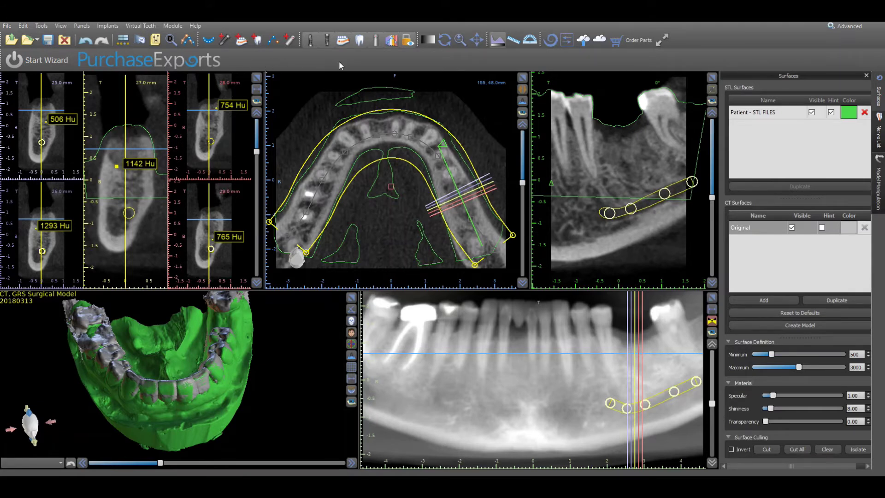
# Stop density measuring and remove all five density labels from the cross-sections
pyautogui.click(497, 44)
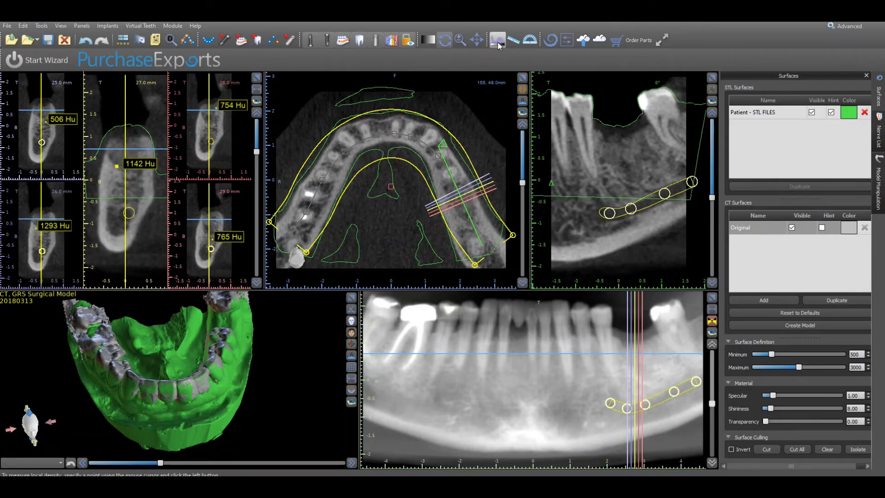
pyautogui.rightClick(232, 105)
pyautogui.click(238, 111)
pyautogui.rightClick(137, 162)
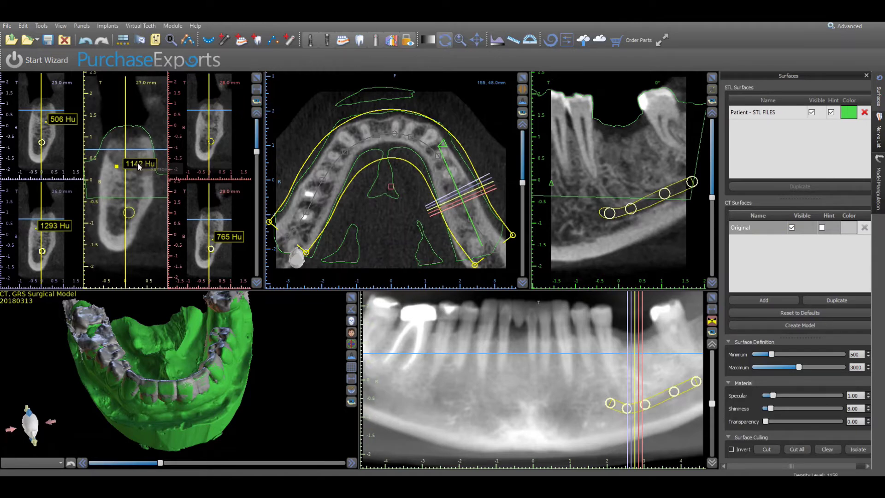
pyautogui.click(141, 166)
pyautogui.rightClick(64, 119)
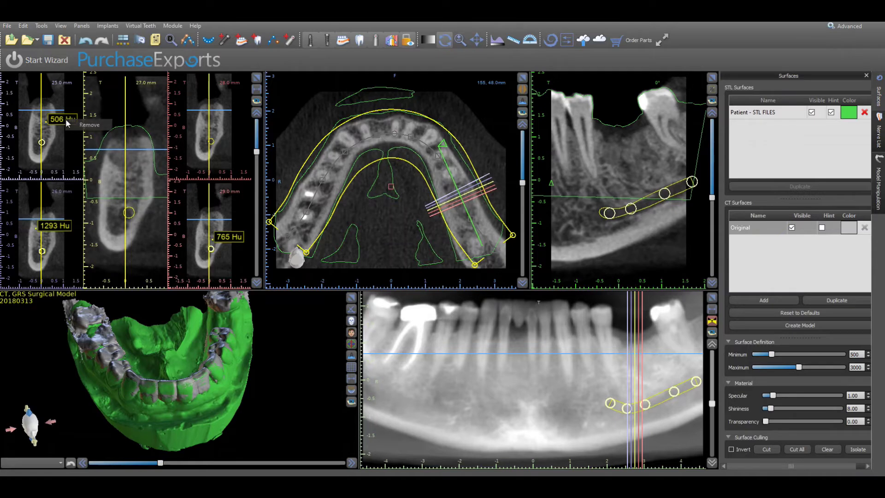
pyautogui.click(71, 126)
pyautogui.rightClick(62, 226)
pyautogui.click(69, 229)
pyautogui.rightClick(229, 235)
pyautogui.click(233, 242)
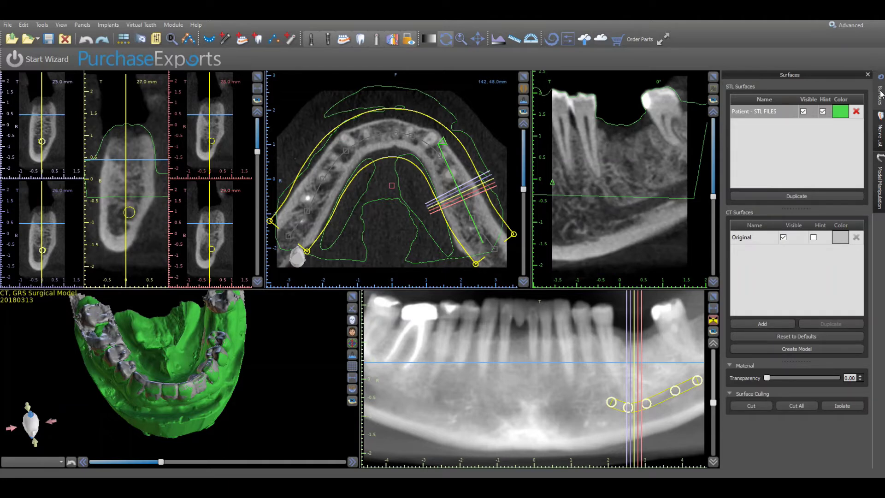
# Change the patient's STL surface colour to the saved custom beige #ffedd5
pyautogui.click(771, 111)
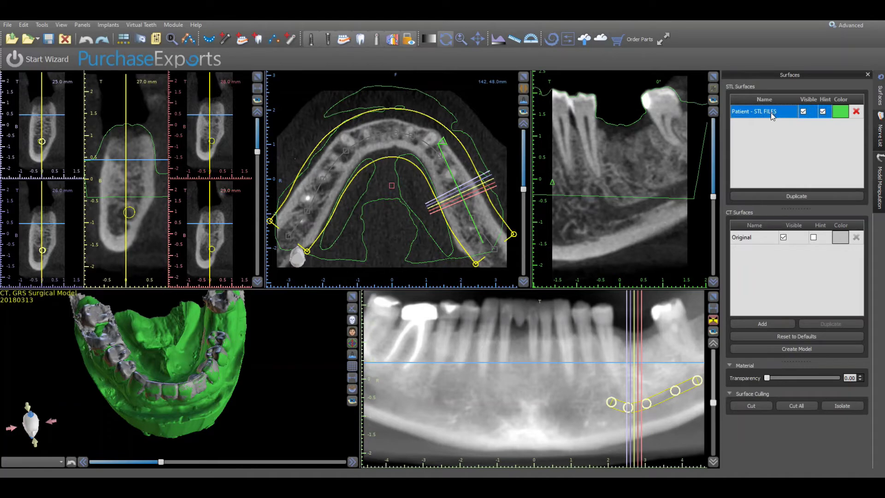
pyautogui.click(840, 112)
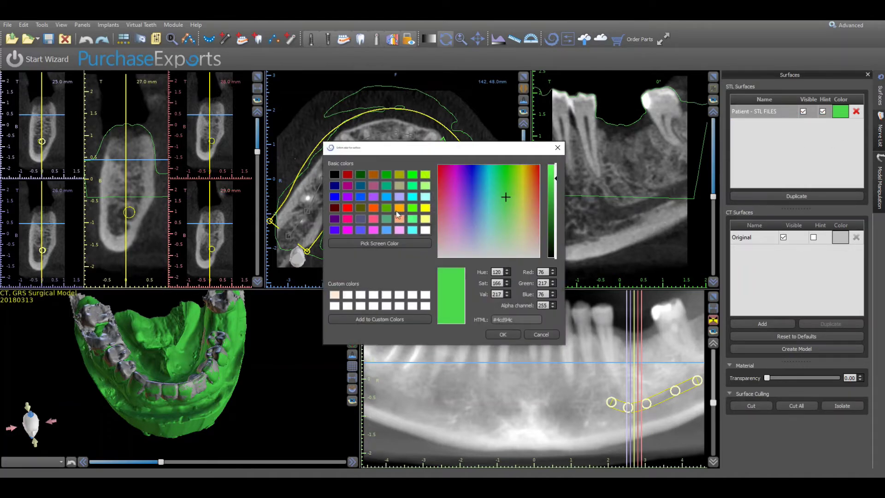
pyautogui.click(336, 294)
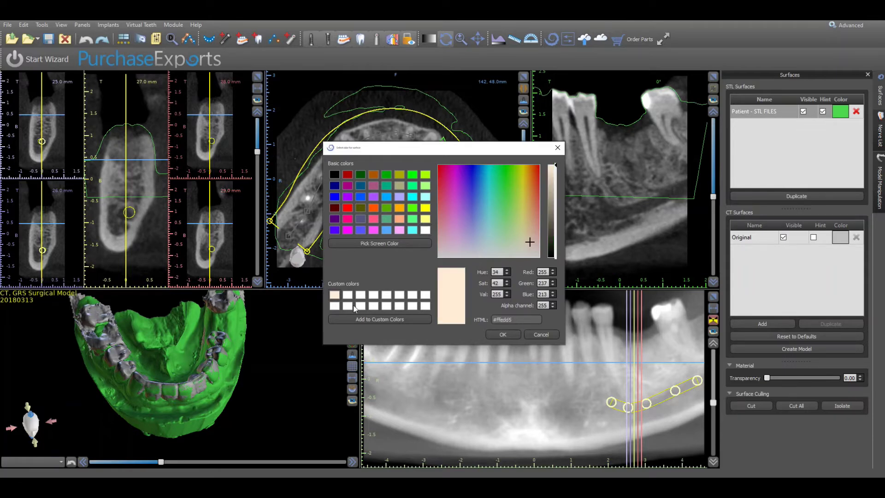
pyautogui.click(503, 335)
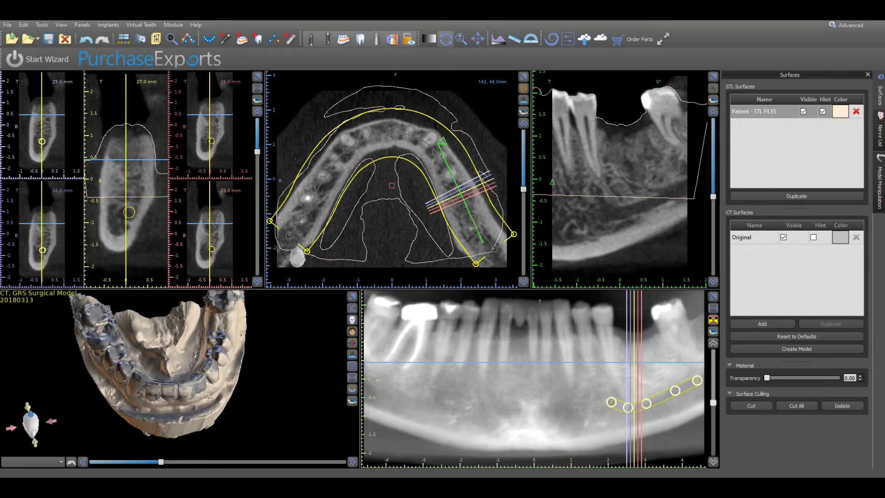
# Place a Blue Sky Bio BIO | Quattro implant, platform 4.80, length 10.00 mm (ISQ4810), in the bone of the 27.0 mm cross-section
pyautogui.click(223, 40)
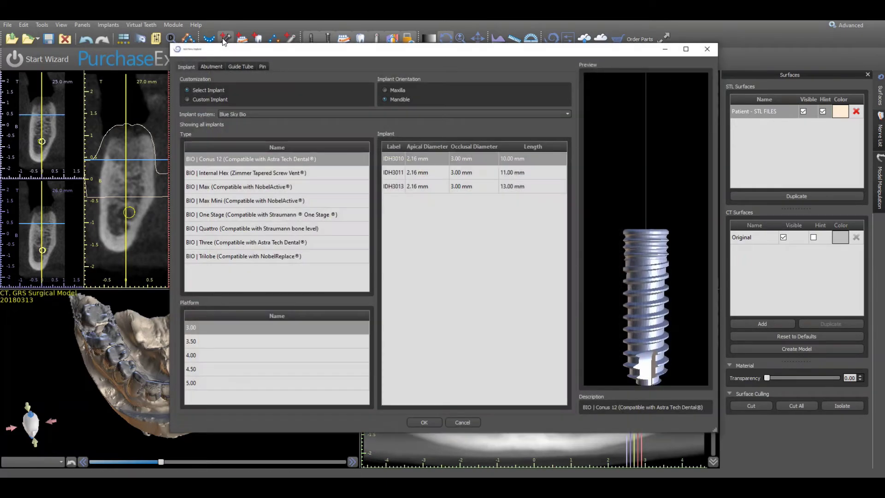
pyautogui.click(234, 229)
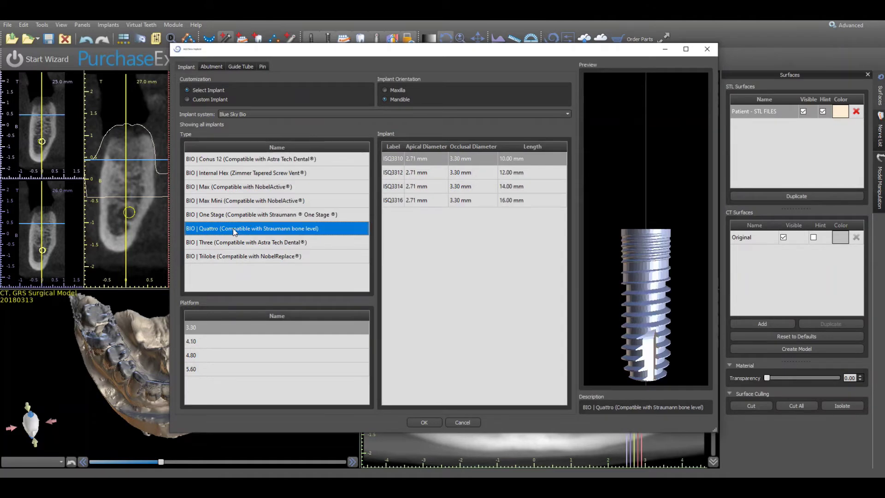
pyautogui.click(236, 357)
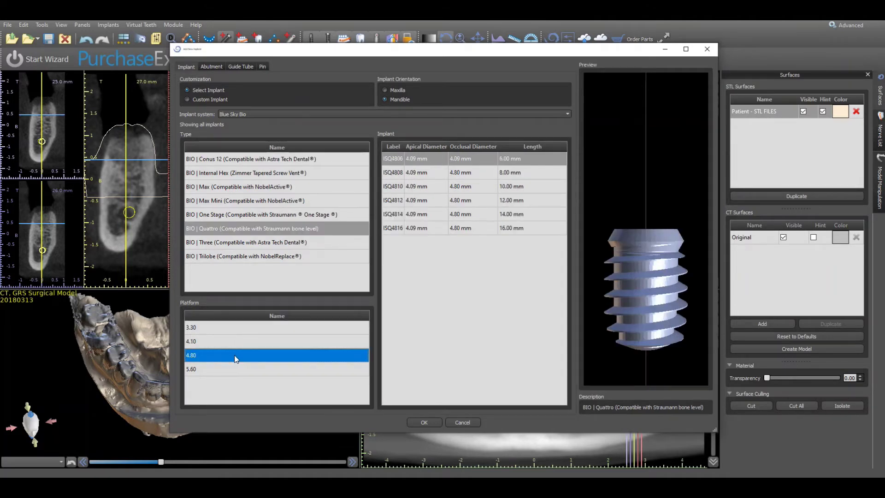
pyautogui.click(447, 189)
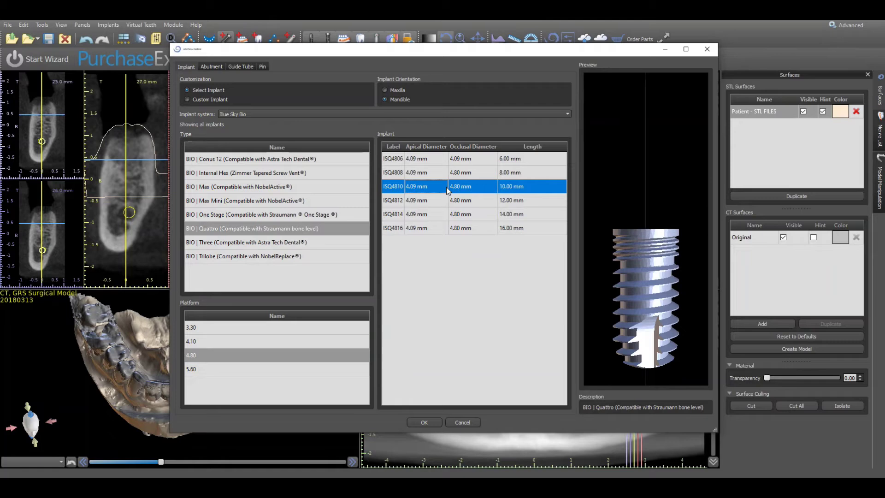
pyautogui.click(596, 167)
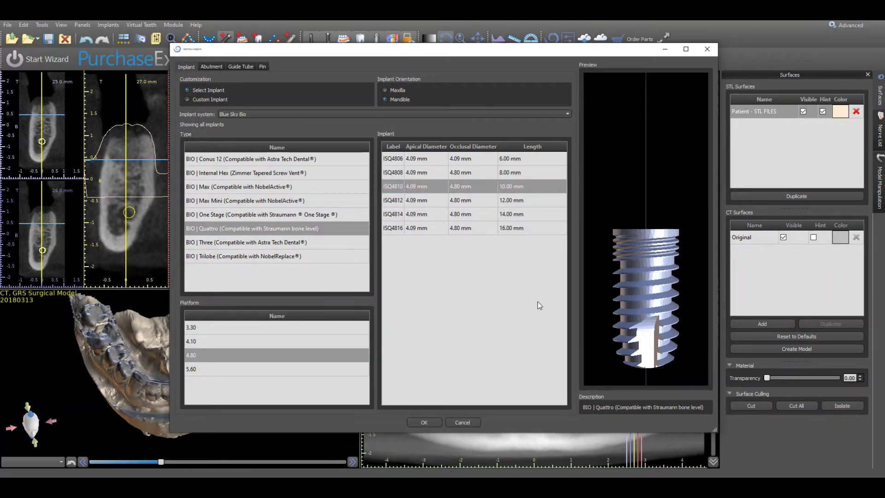
pyautogui.click(430, 423)
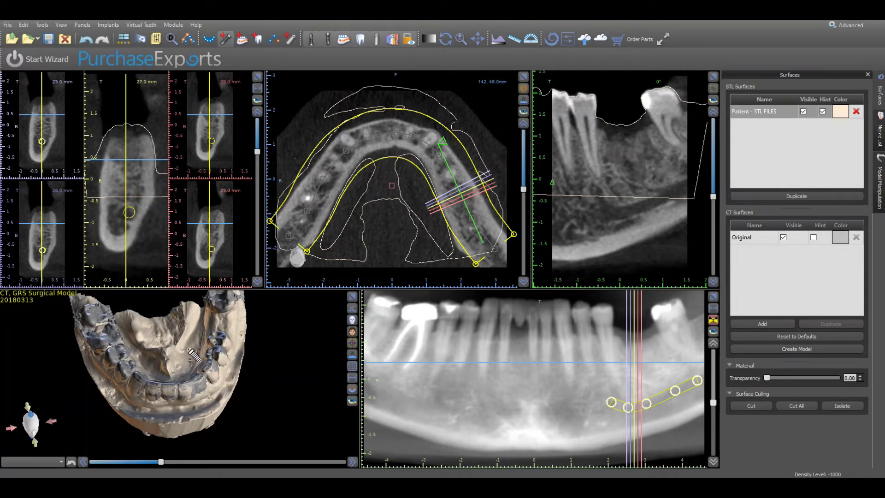
pyautogui.click(131, 153)
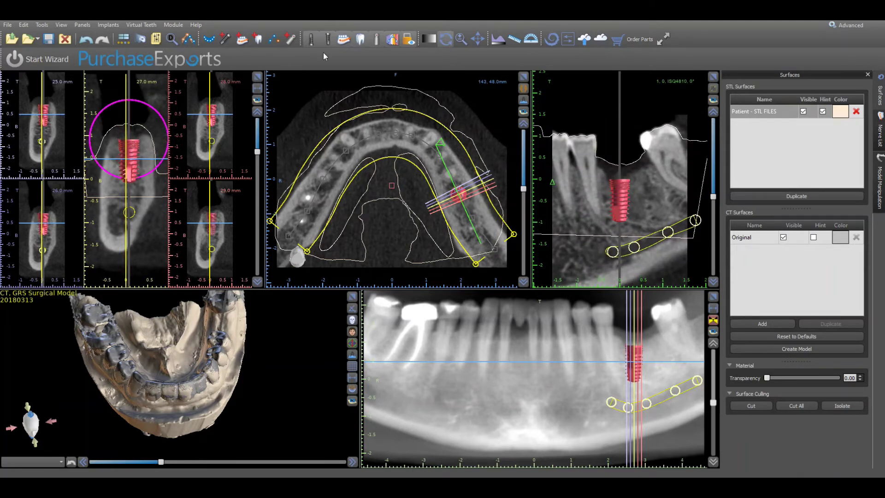
# Hide the projection lines, tilt the implant in the tangential view and shift it slightly towards the back molar
pyautogui.click(391, 41)
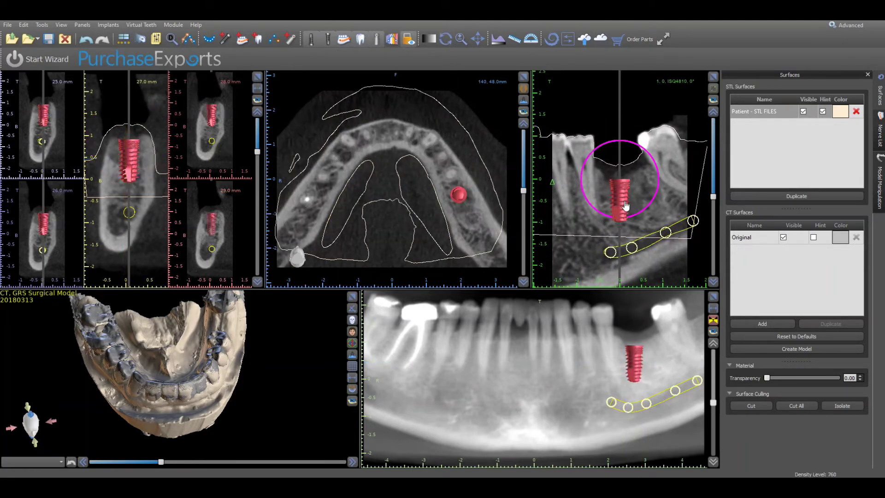
pyautogui.moveTo(640, 218); pyautogui.dragTo(646, 216)
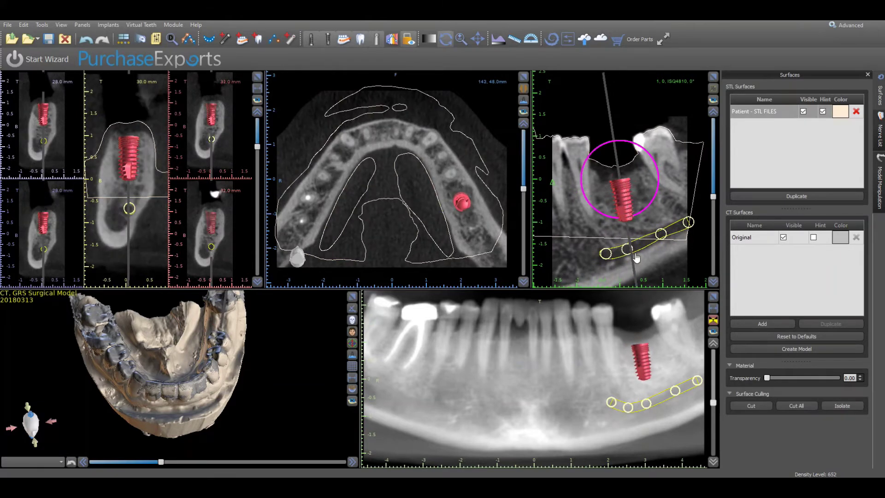
pyautogui.moveTo(645, 364); pyautogui.dragTo(644, 363)
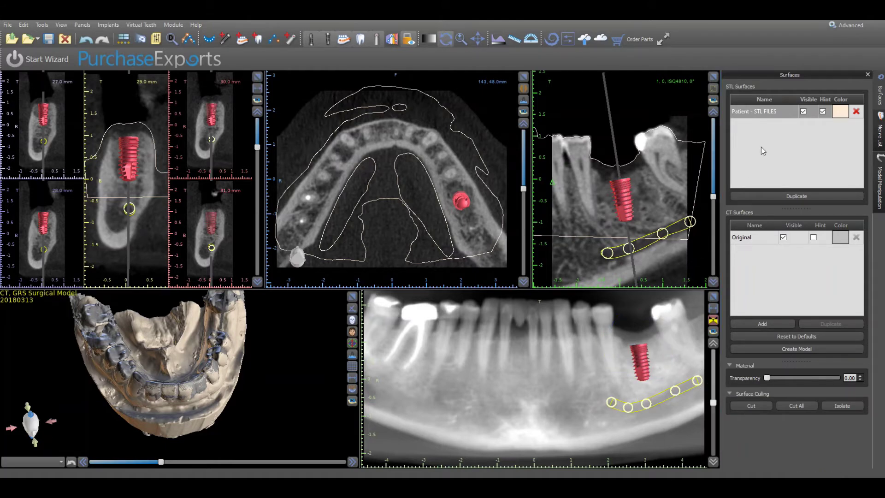
# Set the transparency of the patient's STL surface to 0.72 and of the Original CT surface to 0.47
pyautogui.click(771, 112)
pyautogui.moveTo(768, 378); pyautogui.dragTo(819, 380)
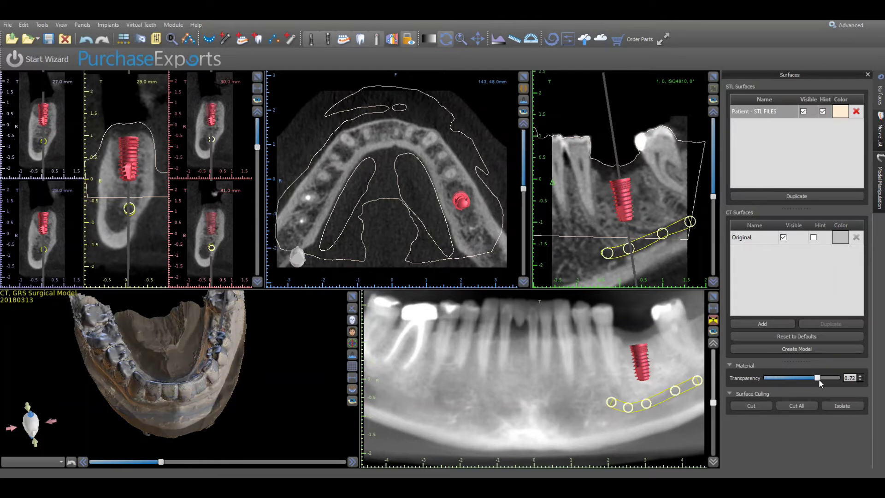
pyautogui.click(743, 238)
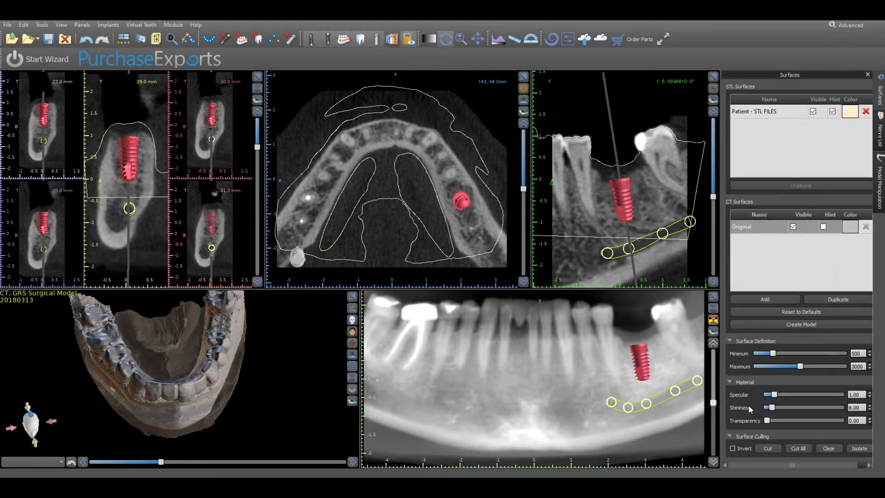
pyautogui.moveTo(763, 417); pyautogui.dragTo(801, 423)
pyautogui.moveTo(205, 410)
pyautogui.mouseDown()
pyautogui.moveTo(105, 360)
pyautogui.moveTo(156, 405)
pyautogui.moveTo(230, 341)
pyautogui.moveTo(270, 371)
pyautogui.moveTo(213, 401)
pyautogui.mouseUp()
pyautogui.scroll(5, 213, 401)
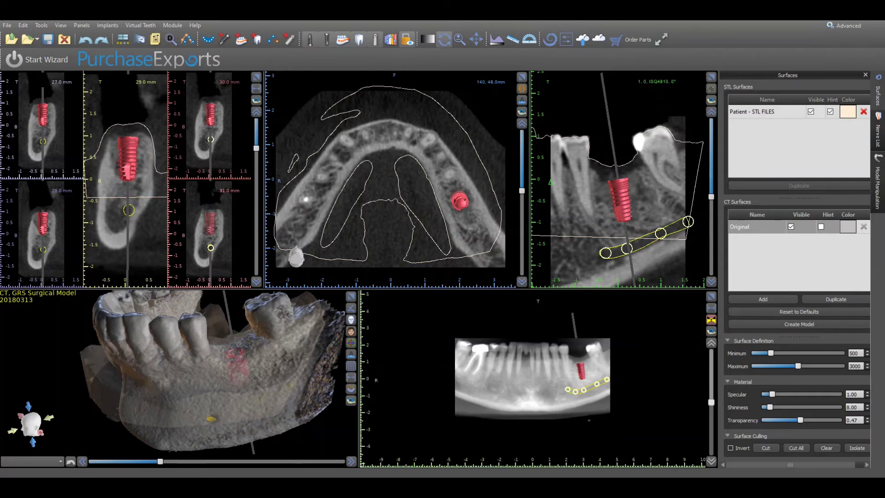
# Add a large Left Mandibular First Molar from the Teeth caps set, aligned to the existing implant
pyautogui.click(257, 40)
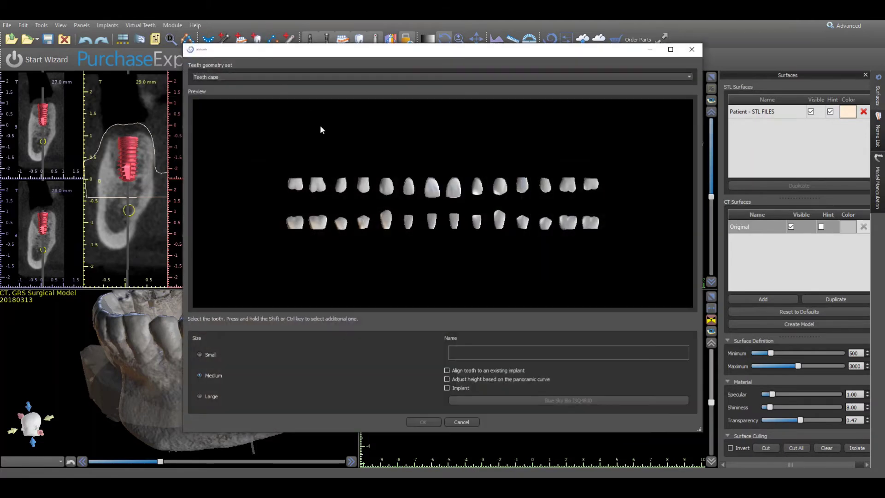
pyautogui.click(570, 225)
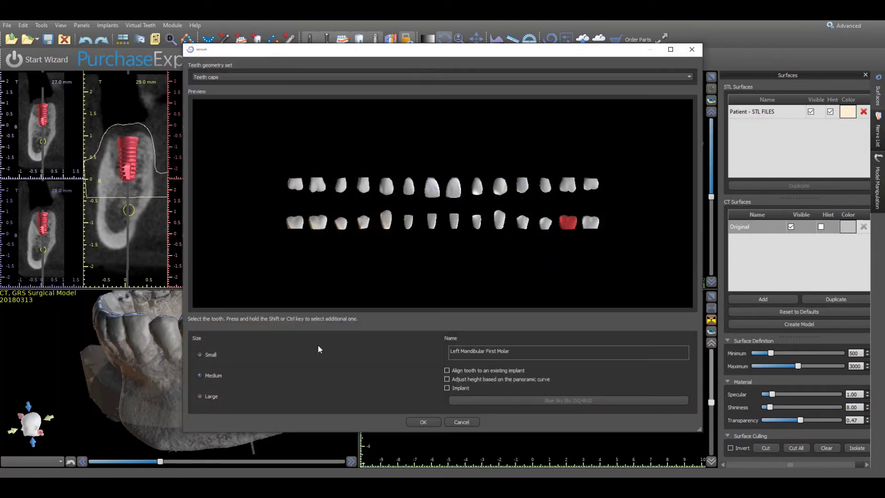
pyautogui.click(200, 396)
pyautogui.click(447, 371)
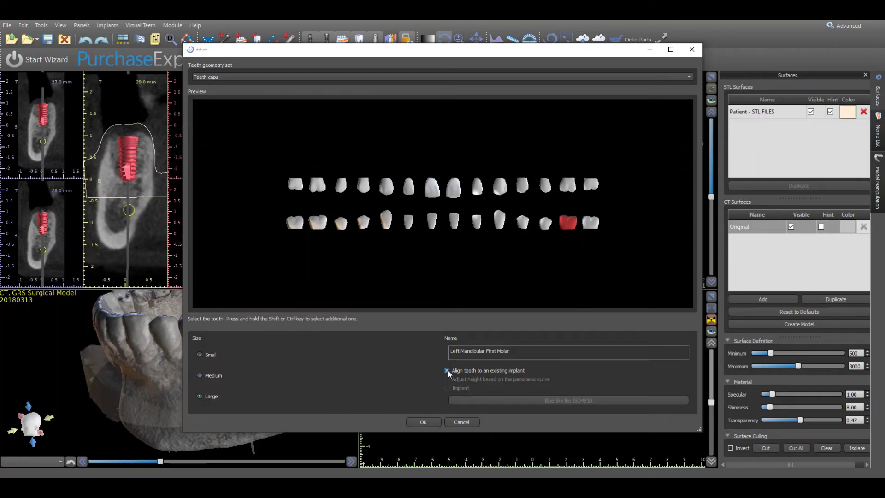
pyautogui.click(423, 423)
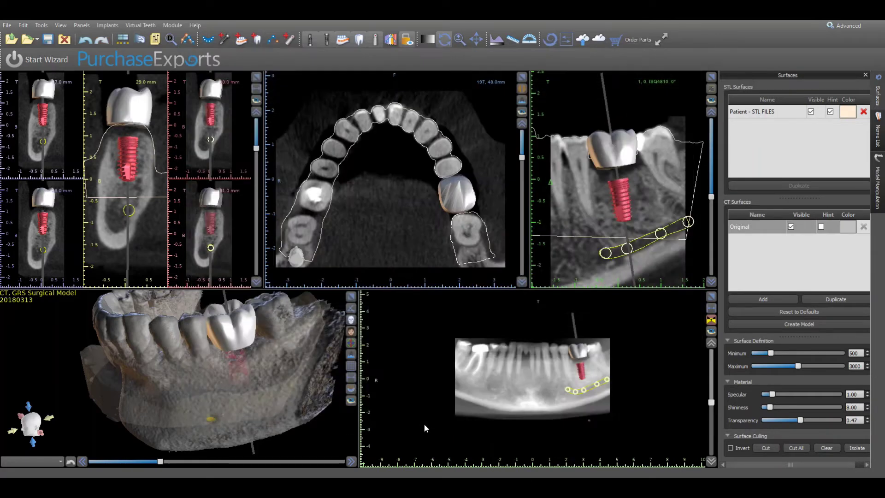
# Examine the virtual molar's fit against the neighbouring teeth and the implant in the 3D view from above and from the side
pyautogui.click(349, 297)
pyautogui.scroll(-4, 412, 299)
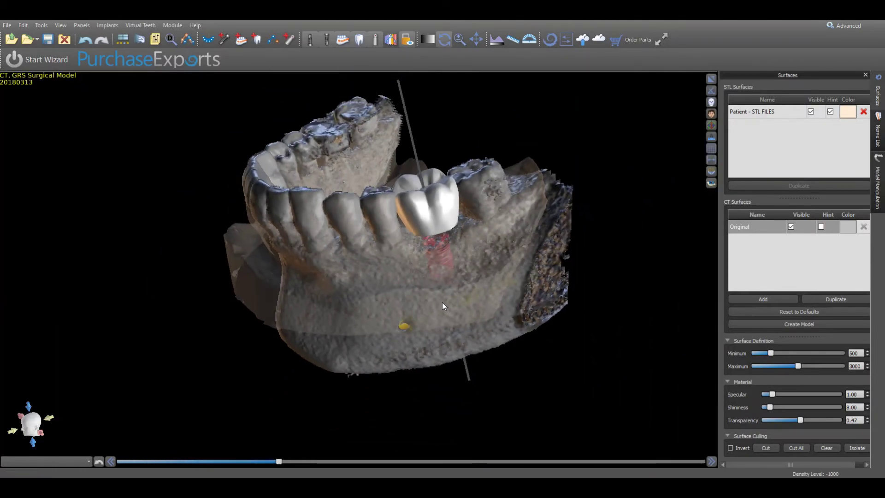
pyautogui.moveTo(567, 325); pyautogui.dragTo(381, 292)
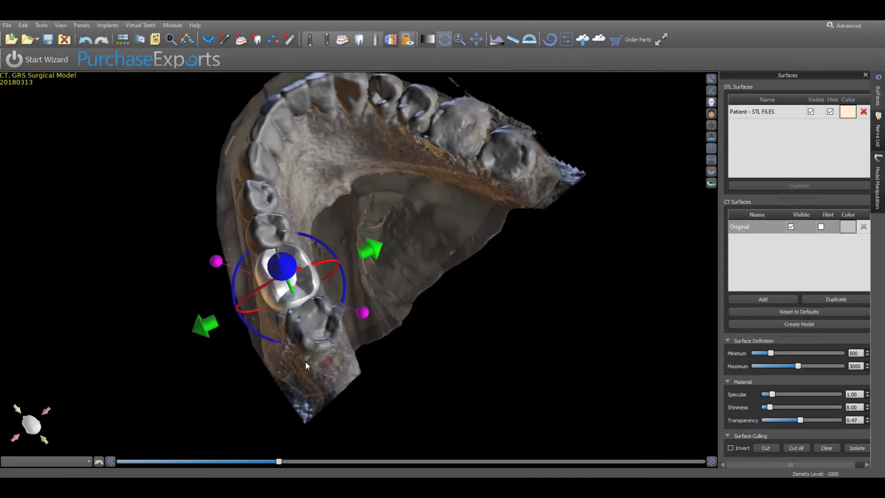
pyautogui.moveTo(342, 405); pyautogui.dragTo(482, 103)
pyautogui.click(358, 142)
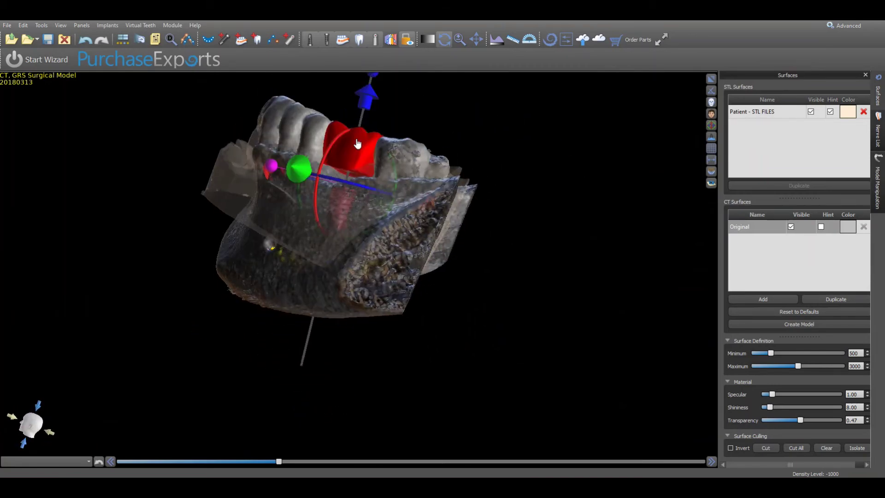
pyautogui.moveTo(475, 177); pyautogui.dragTo(316, 247)
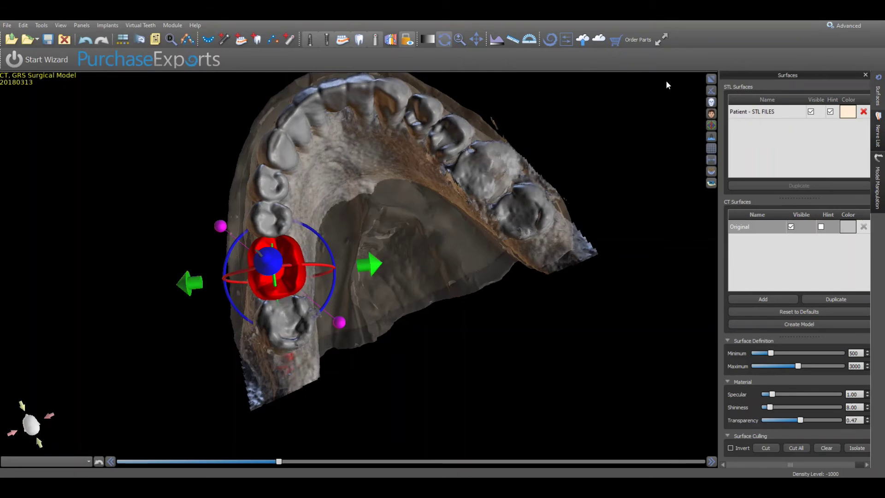
pyautogui.doubleClick(377, 408)
pyautogui.moveTo(342, 392); pyautogui.dragTo(217, 369)
pyautogui.scroll(5, 214, 369)
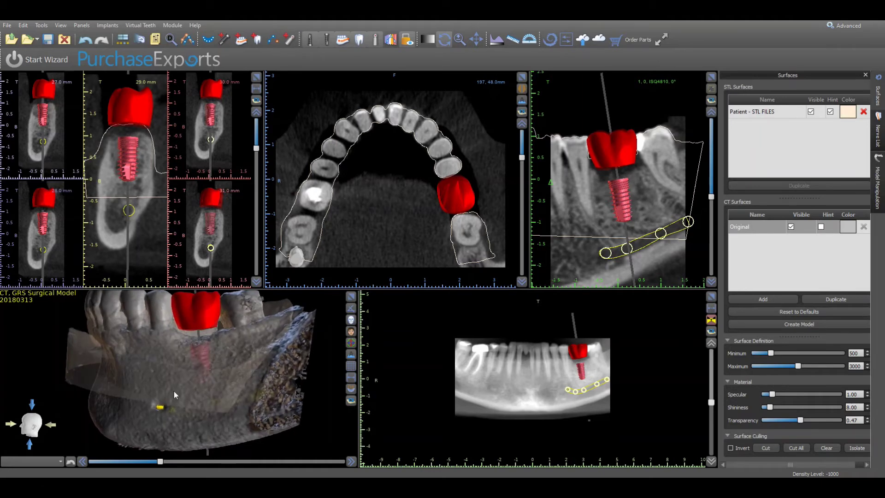
pyautogui.moveTo(173, 391); pyautogui.dragTo(156, 378)
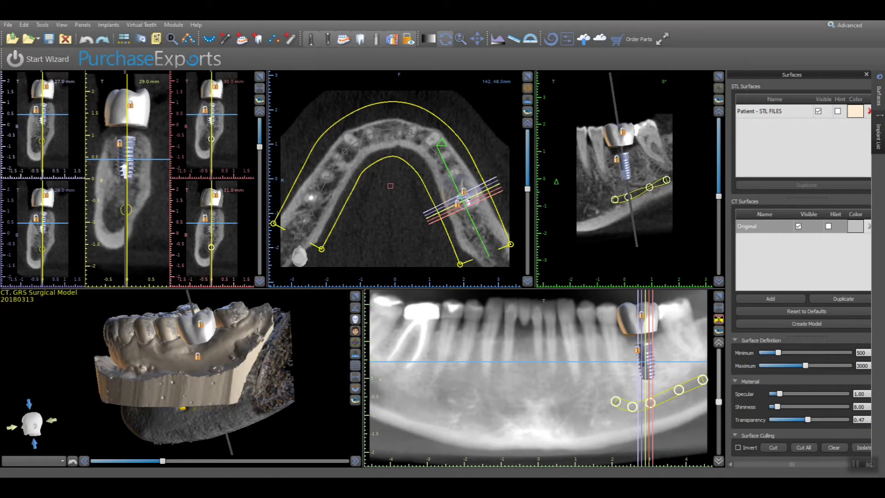
# Switch the workspace to the Implant Tangential 5 perspective and turn the 3D model to show more of the chewing surfaces
pyautogui.click(62, 24)
pyautogui.moveTo(82, 66)
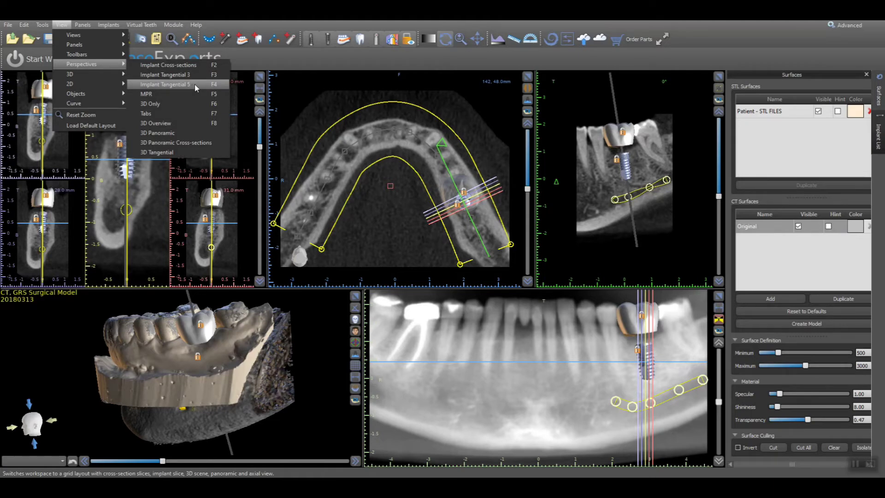
pyautogui.click(195, 84)
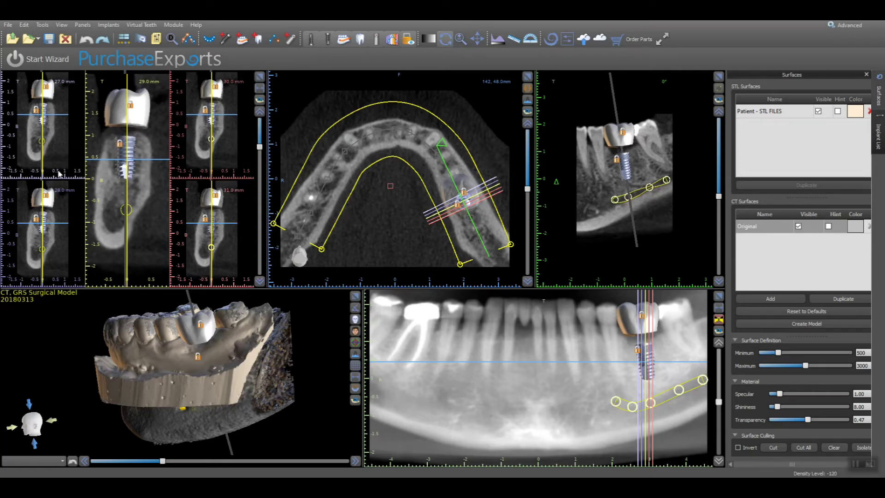
pyautogui.moveTo(74, 334)
pyautogui.mouseDown()
pyautogui.moveTo(109, 378)
pyautogui.moveTo(151, 392)
pyautogui.moveTo(126, 411)
pyautogui.moveTo(100, 412)
pyautogui.moveTo(64, 346)
pyautogui.moveTo(72, 339)
pyautogui.mouseUp()
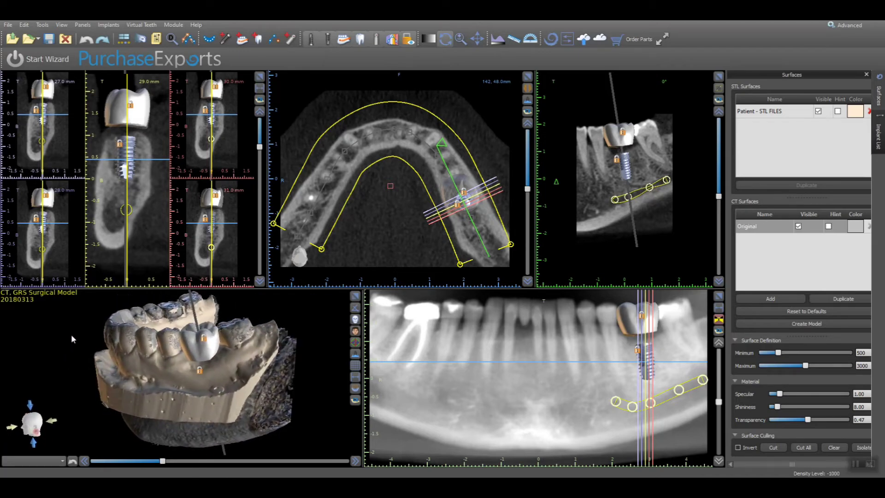
# Hide the virtual tooth, all projections, the lock symbols and the Original CT surface
pyautogui.click(360, 40)
pyautogui.click(392, 39)
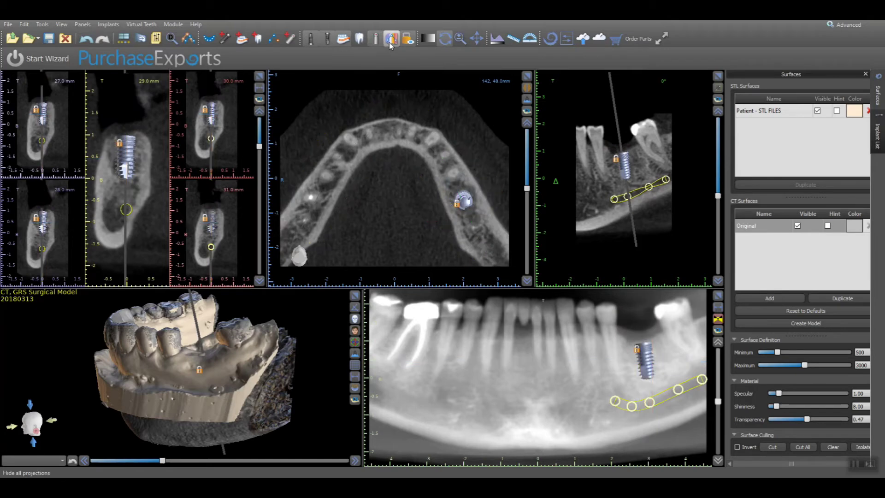
pyautogui.click(408, 40)
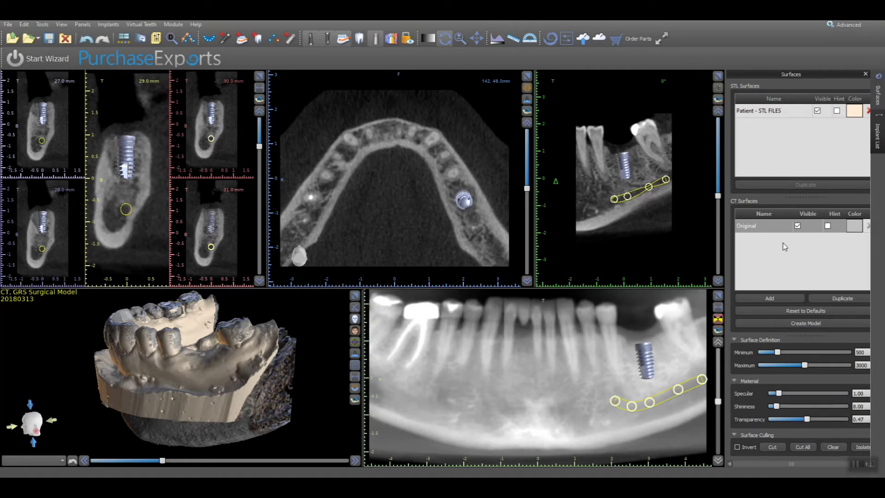
pyautogui.click(771, 229)
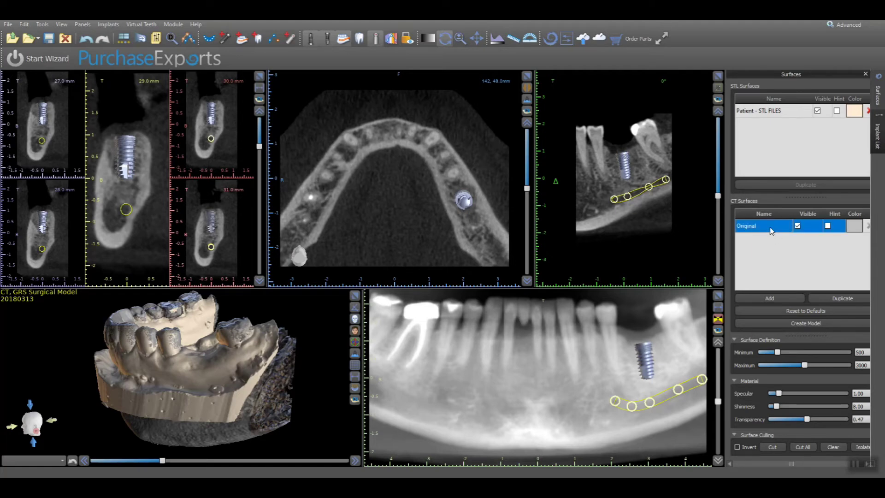
pyautogui.click(799, 226)
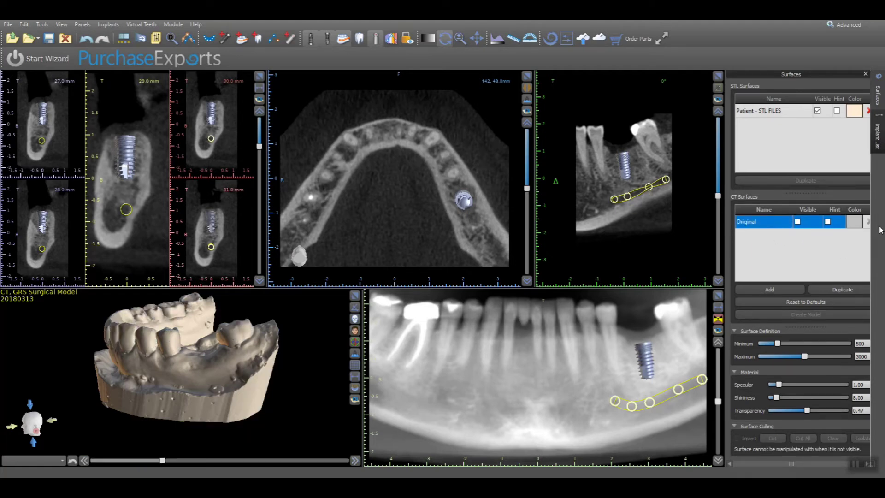
# Show the guide tube of implant ISQ4810 from the implant list
pyautogui.click(879, 138)
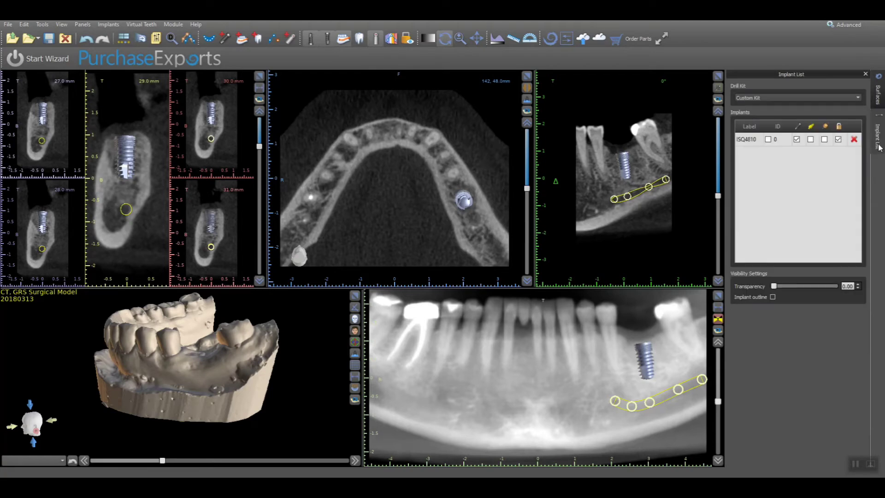
pyautogui.click(749, 141)
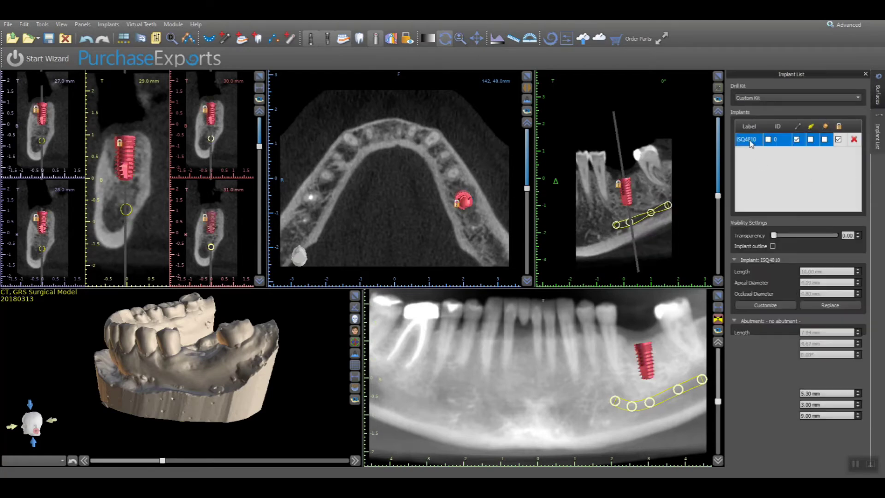
pyautogui.click(825, 139)
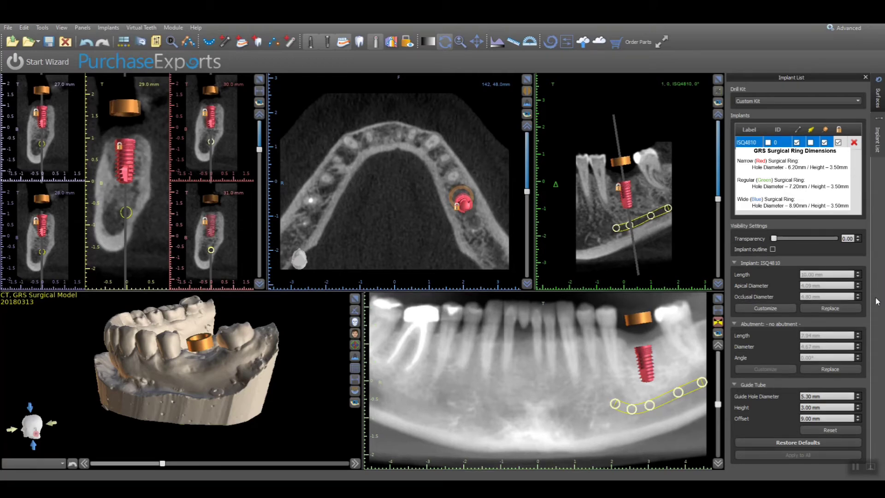
# Set the guide tube's hole diameter to 7.20 mm and its height to 3.50 mm
pyautogui.moveTo(815, 396); pyautogui.dragTo(793, 397)
pyautogui.write('7.2')
pyautogui.press('Tab')
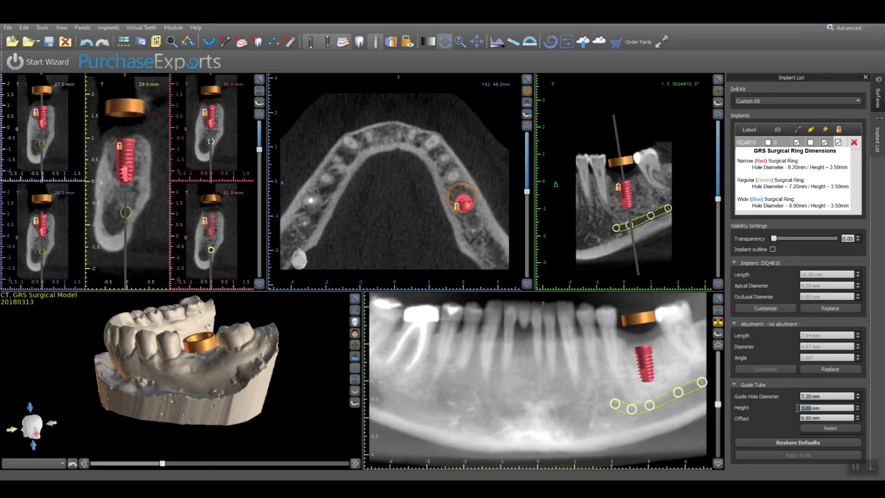
pyautogui.write('3.50')
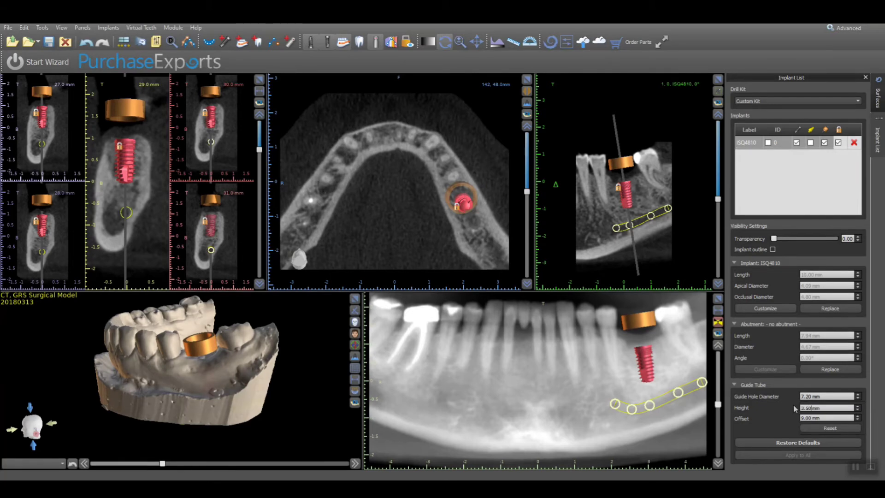
# Apply the guide tube's 3.50 mm height and inspect the tube's position over the implant from several angles in the enlarged 3D view
pyautogui.press('Return')
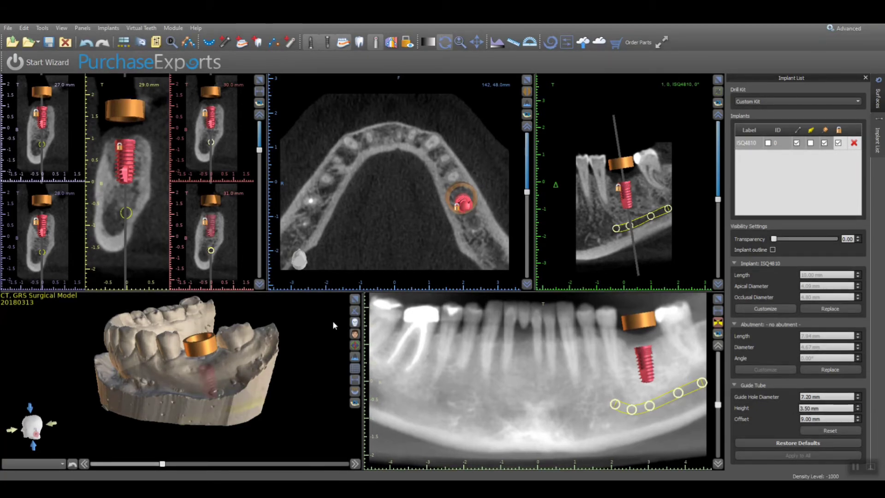
pyautogui.click(355, 298)
pyautogui.moveTo(362, 320); pyautogui.dragTo(383, 369)
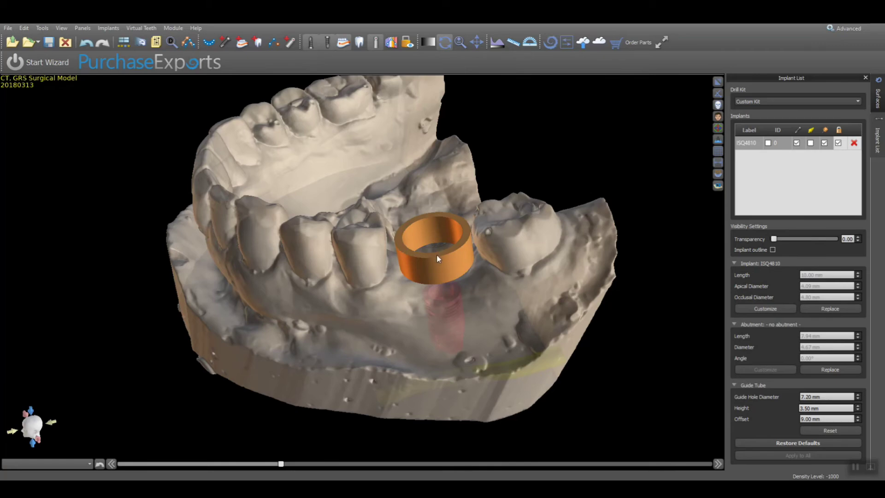
pyautogui.moveTo(417, 377); pyautogui.dragTo(396, 229)
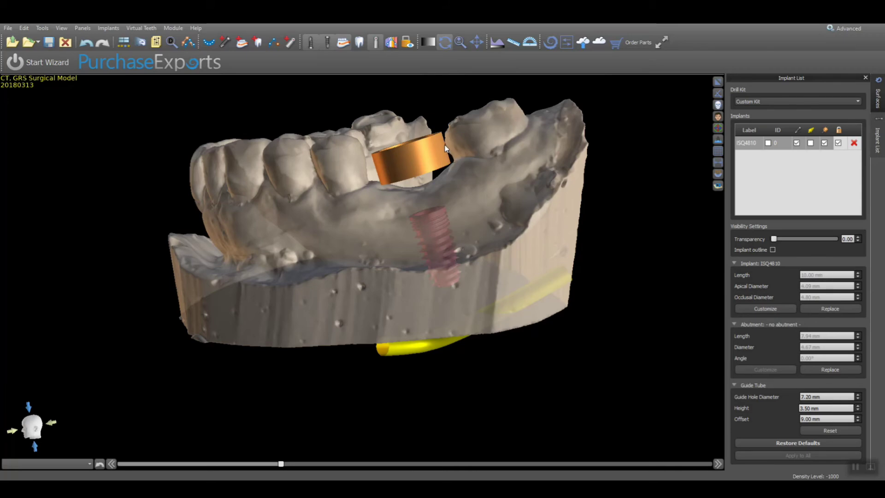
pyautogui.moveTo(361, 175); pyautogui.dragTo(373, 299)
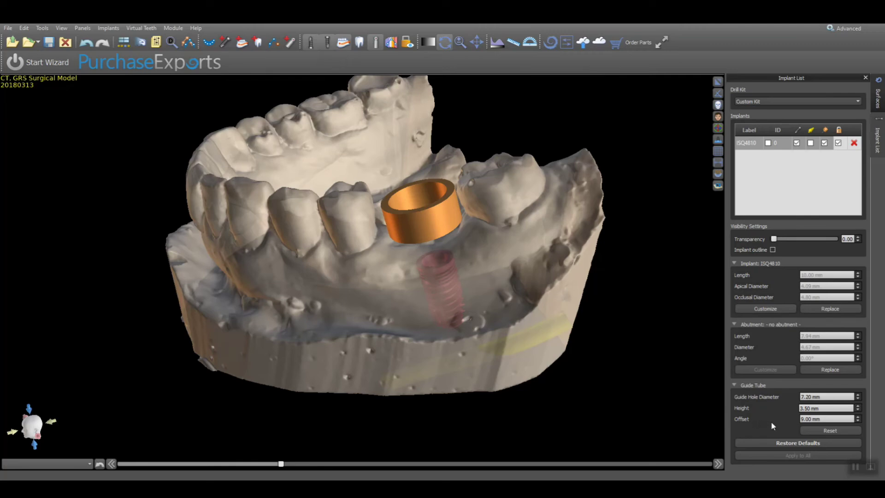
# Try raising the guide tube's offset to 10.00 mm and above, and return it to 9.00 mm
pyautogui.click(858, 417)
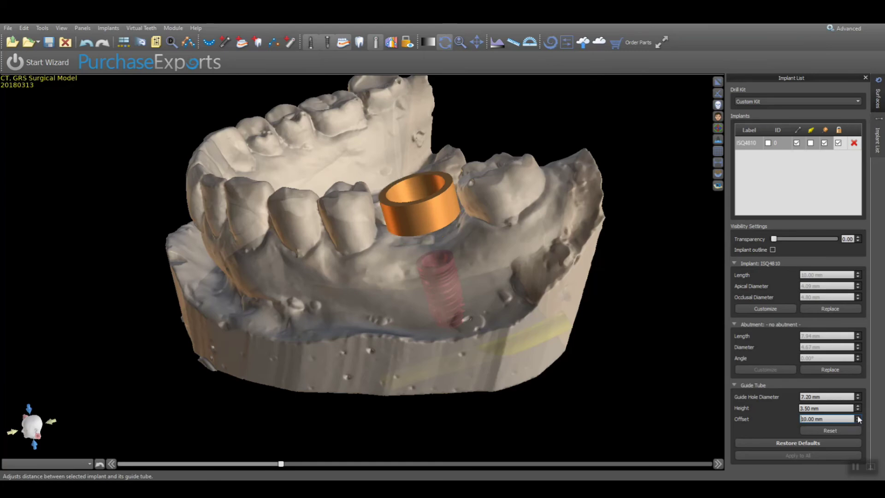
pyautogui.click(859, 417)
pyautogui.click(858, 420)
pyautogui.click(858, 420)
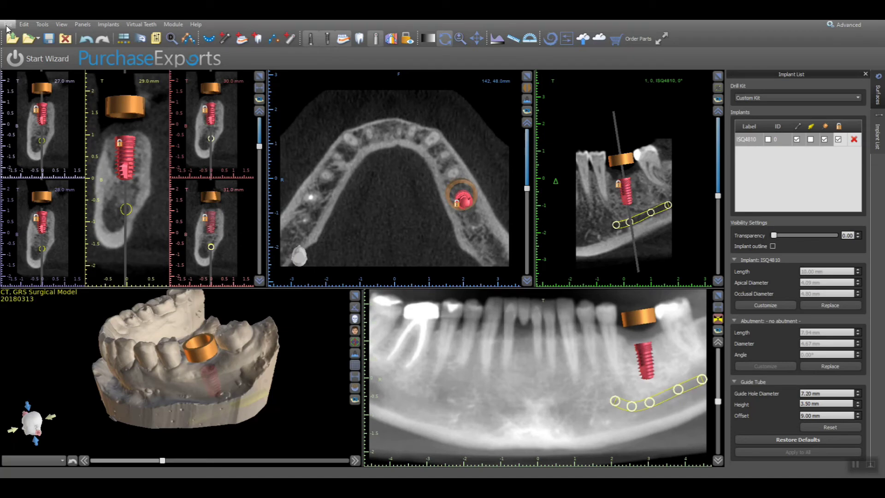
# Export the implant plan to a GRS Model
pyautogui.click(8, 24)
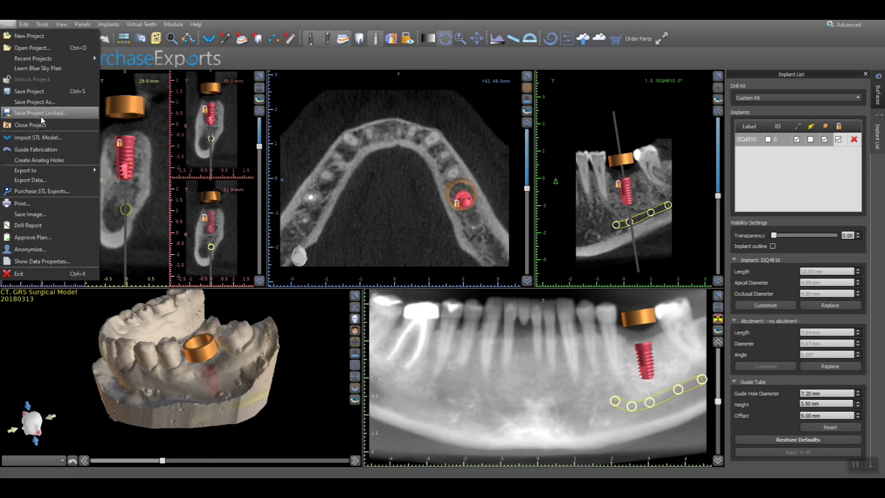
pyautogui.moveTo(46, 171)
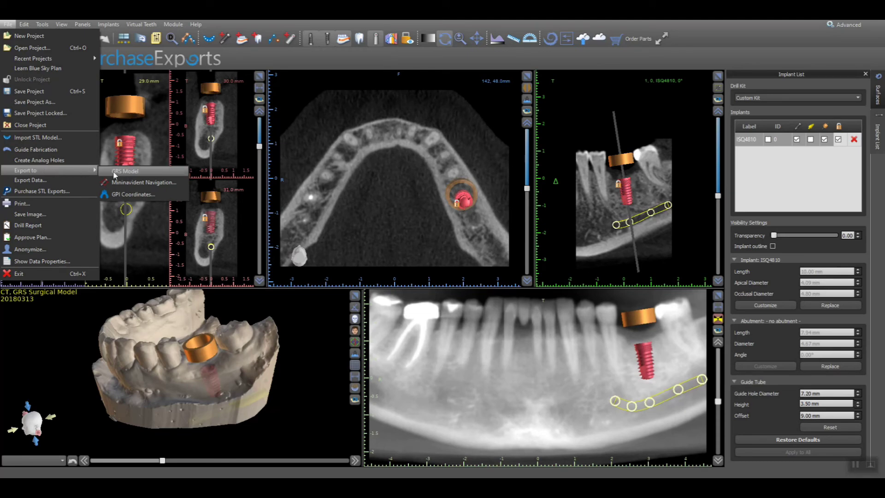
pyautogui.click(143, 172)
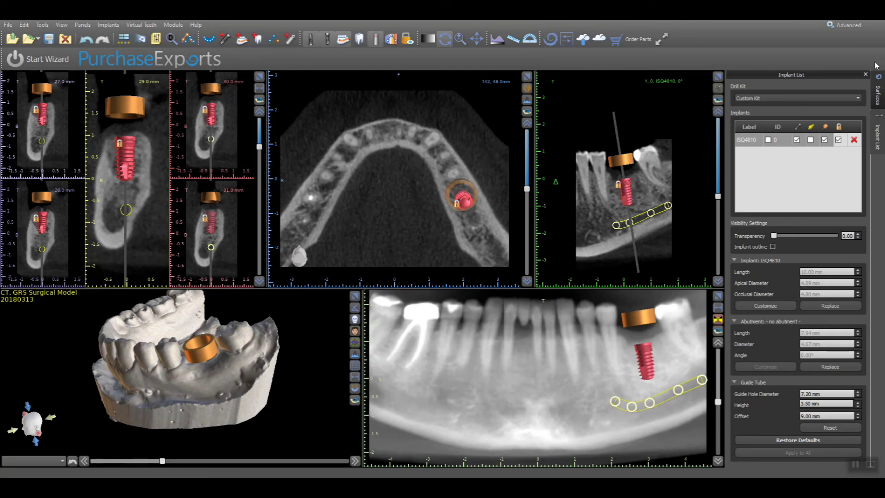
# Hide the Patient - STL FILES surface and set the GRS Guide model's transparency to 0.35
pyautogui.click(878, 90)
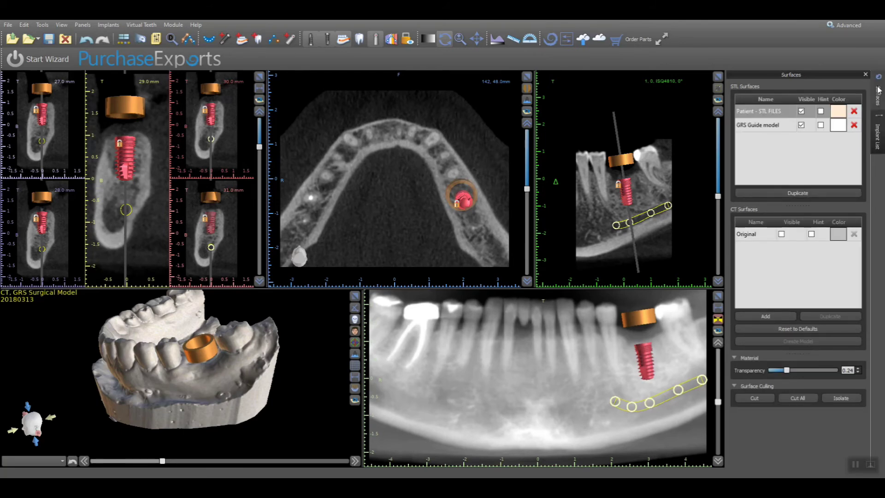
pyautogui.click(801, 112)
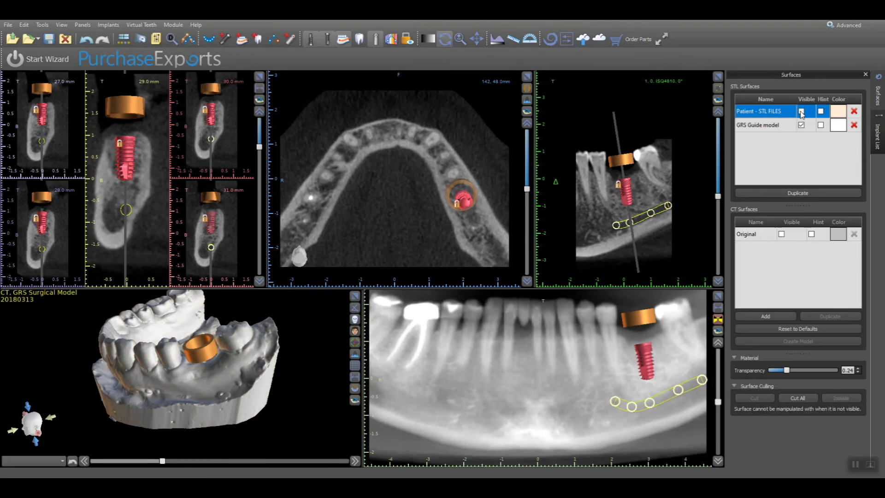
pyautogui.click(780, 125)
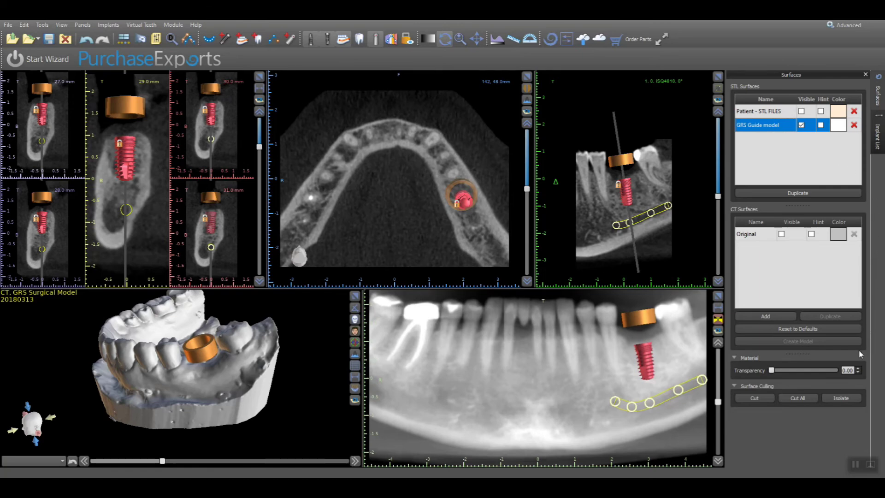
pyautogui.moveTo(775, 371); pyautogui.dragTo(795, 374)
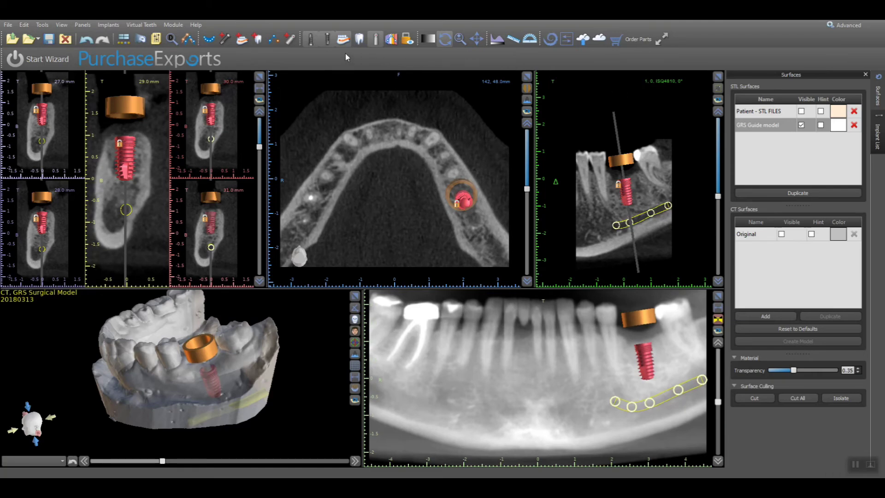
# Hide the mandibular implants and inspect the implant channel in the GRS Guide model in the enlarged 3D view
pyautogui.click(326, 42)
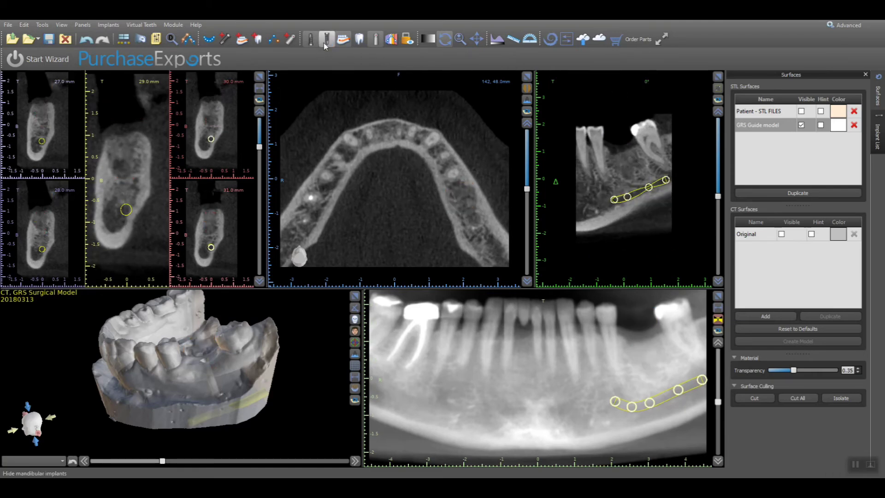
pyautogui.click(355, 296)
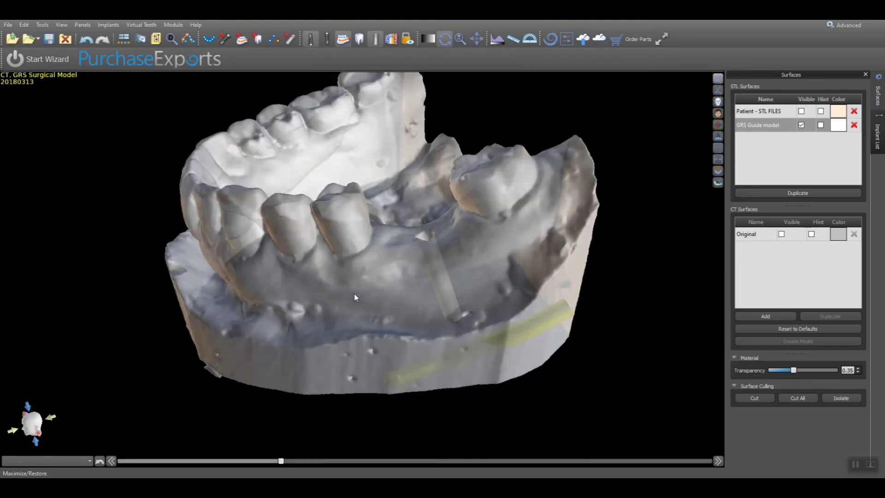
pyautogui.moveTo(405, 328); pyautogui.dragTo(424, 294)
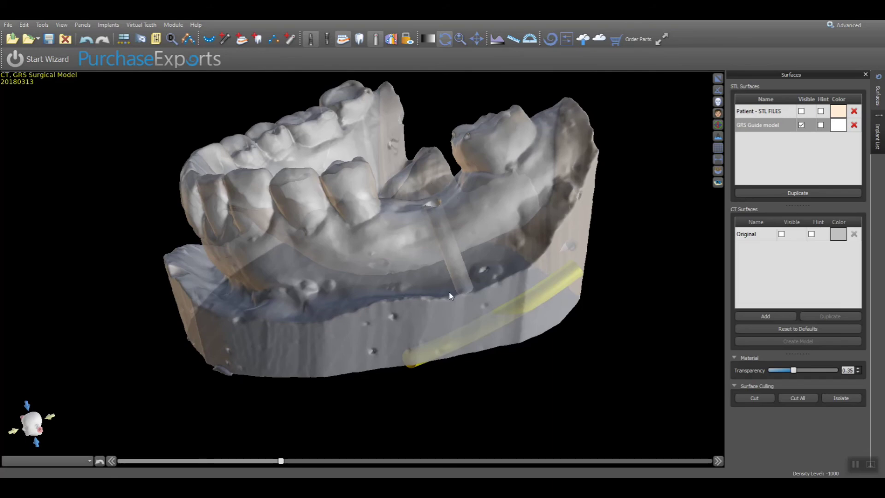
pyautogui.click(718, 79)
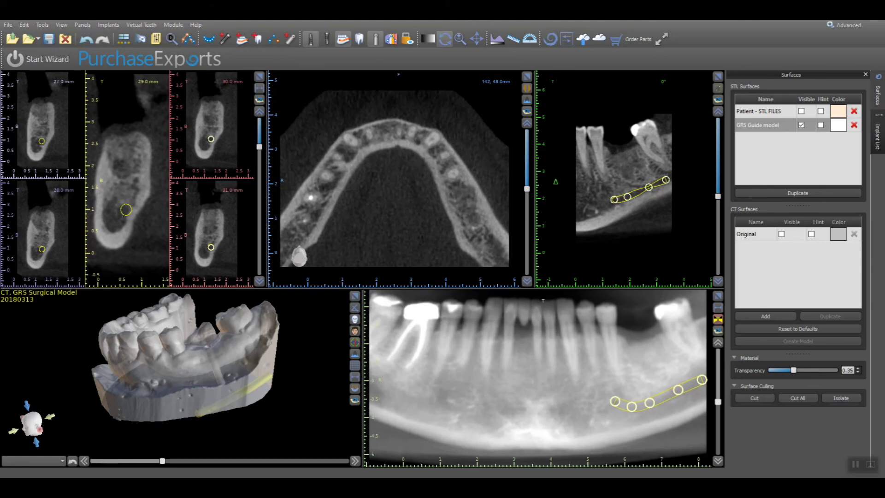
# Export only the GRS Guide model, without the nerve, at Very High quality as GRS Surgical Model.stl on the GRS (D:) drive
pyautogui.click(8, 24)
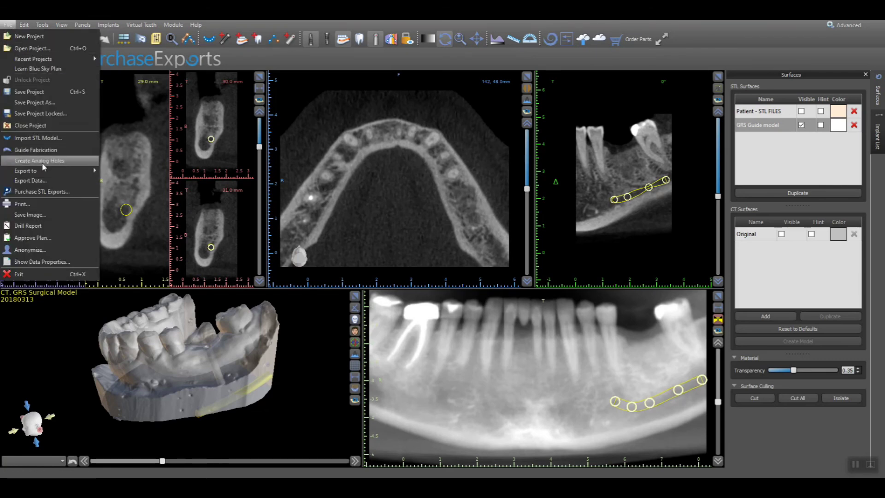
pyautogui.click(46, 181)
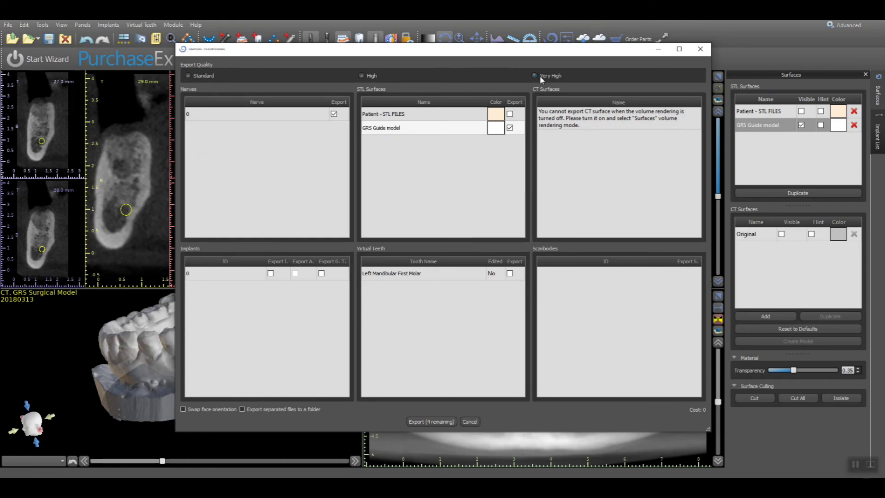
pyautogui.click(334, 114)
pyautogui.click(420, 422)
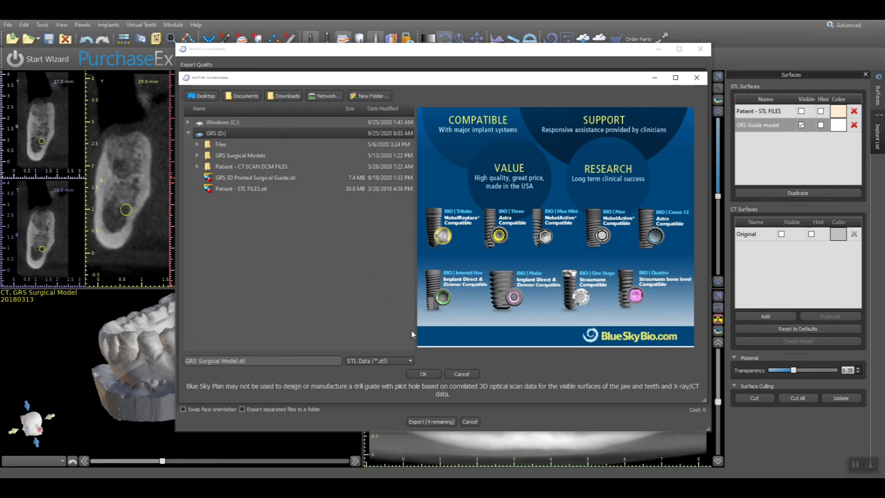
pyautogui.click(431, 375)
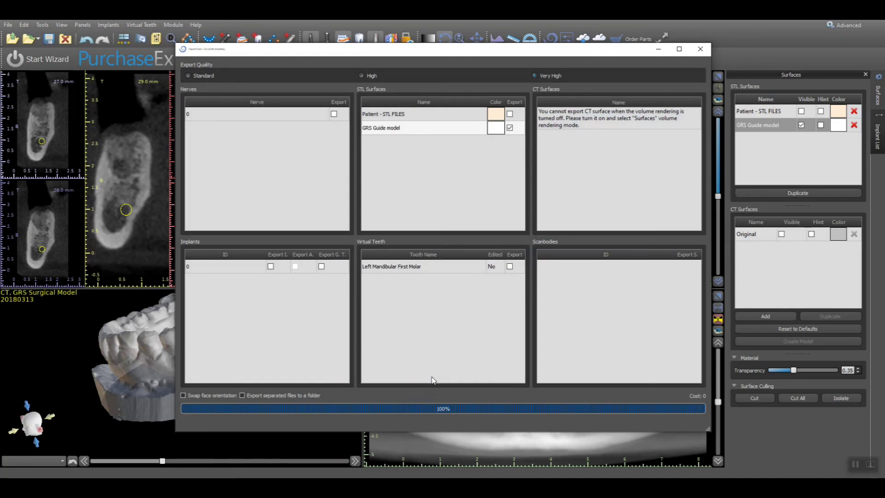